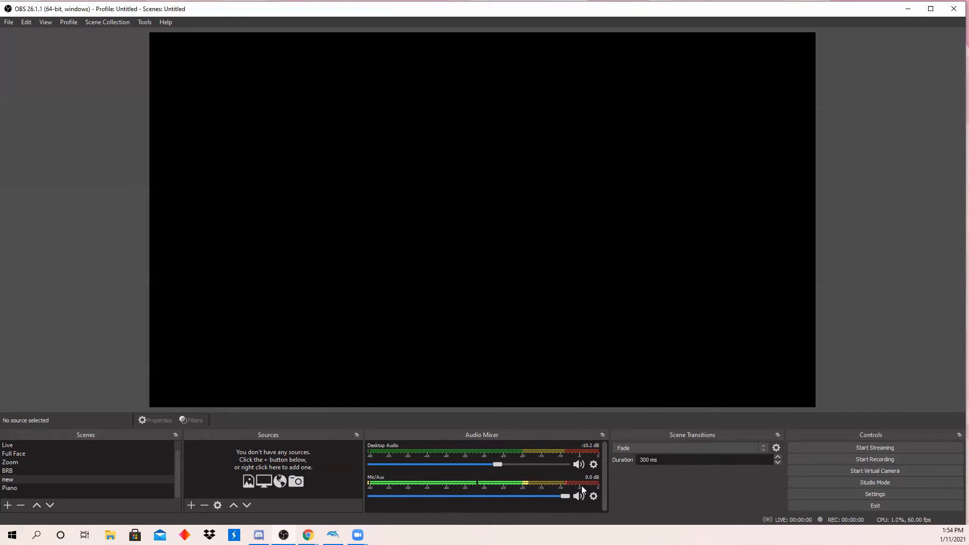
Set the Mic/Aux input device to Microphone (Yeti Stereo Microphone) and confirm its properties
left_click(596, 496)
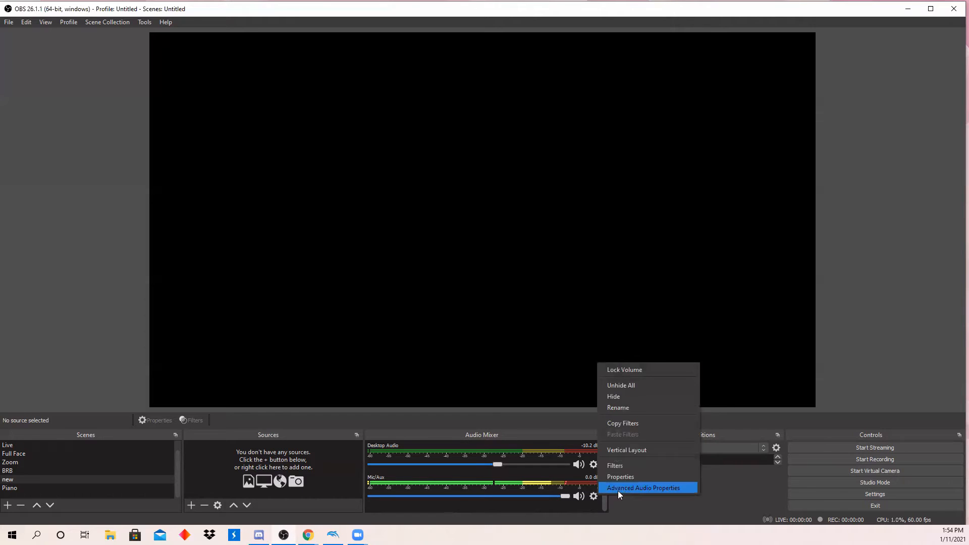
left_click(629, 475)
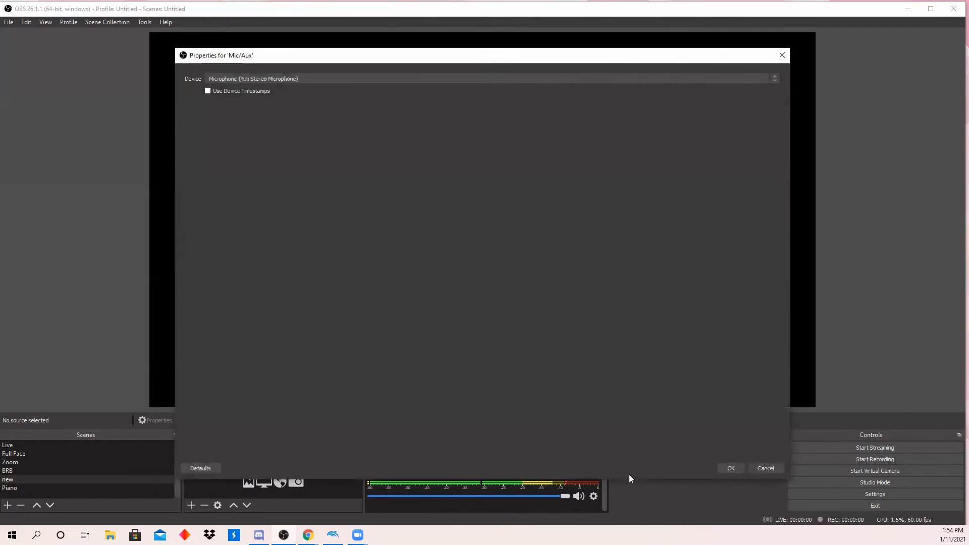
left_click(242, 79)
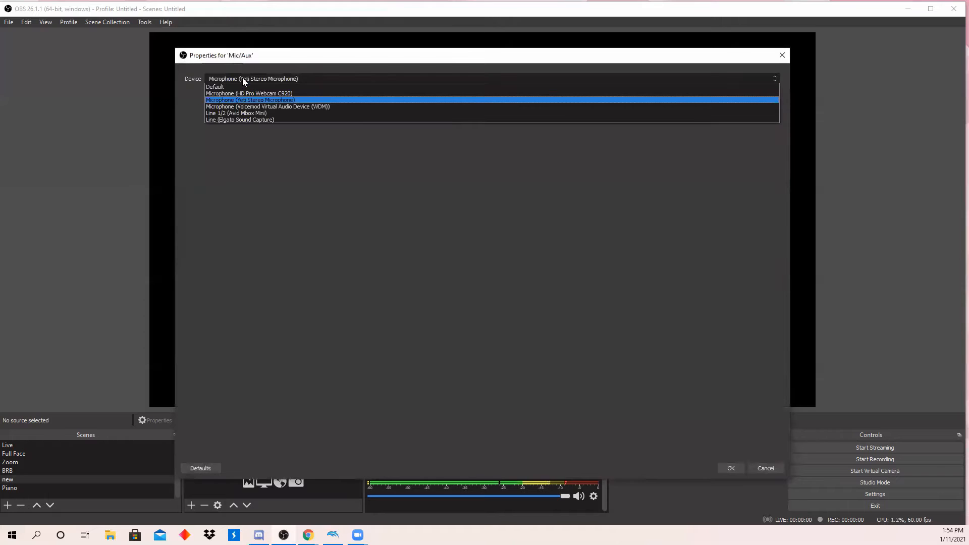
left_click(322, 99)
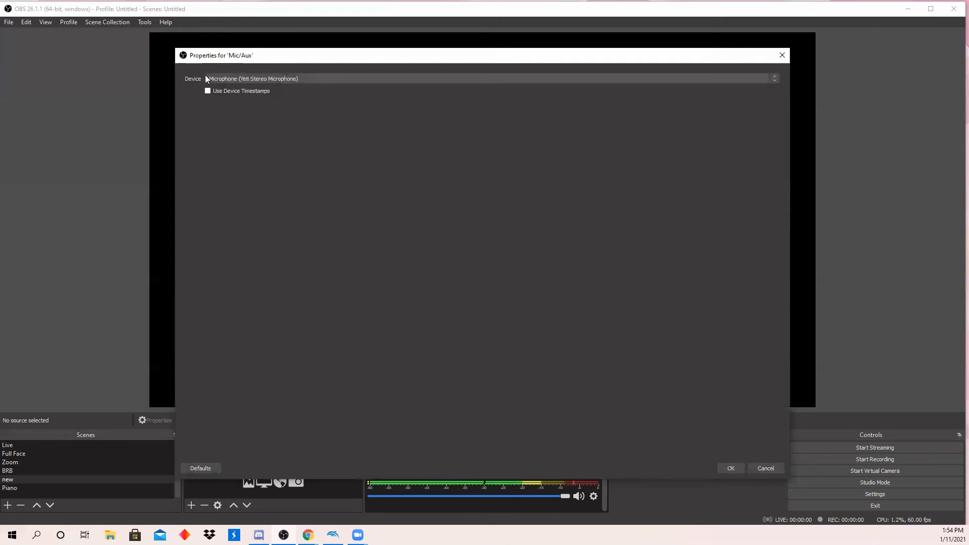
left_click(730, 470)
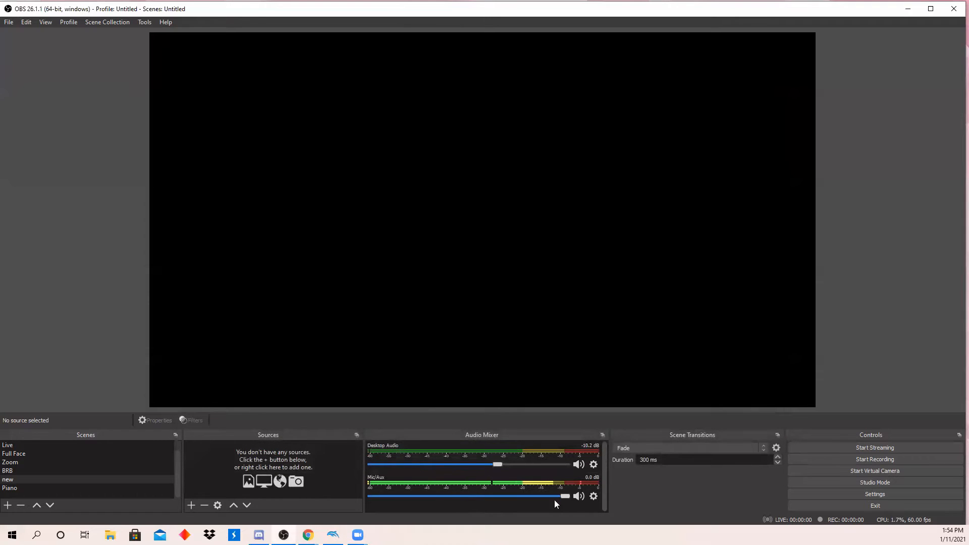
left_click_drag(564, 497, 595, 499)
Set the Desktop Audio device to Headphones (Realtek(R) Audio) and confirm its properties
left_click(594, 463)
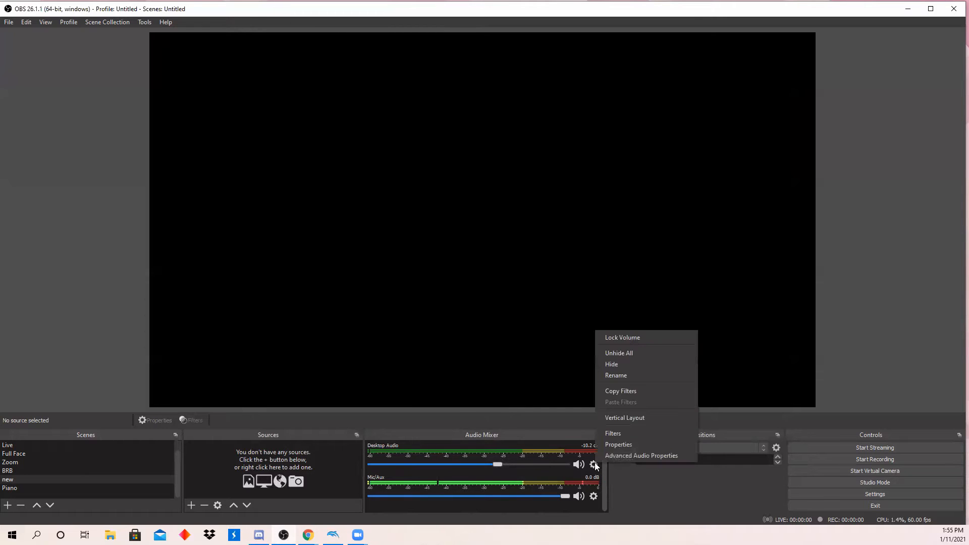
left_click(624, 443)
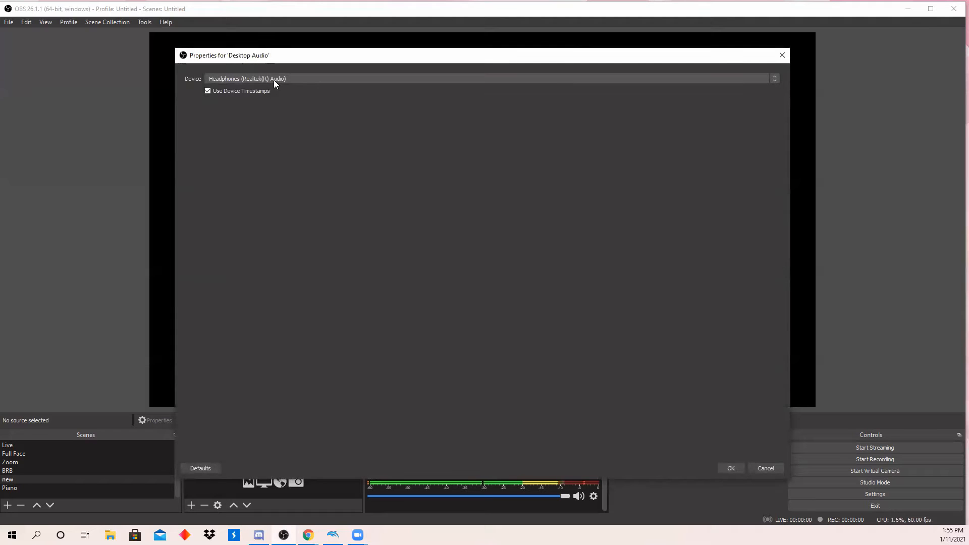
left_click(304, 83)
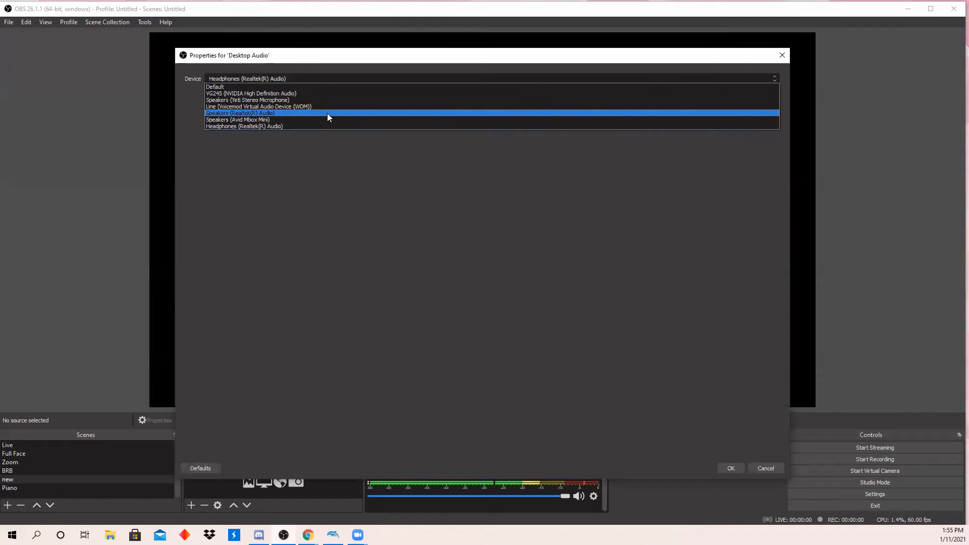
left_click(317, 125)
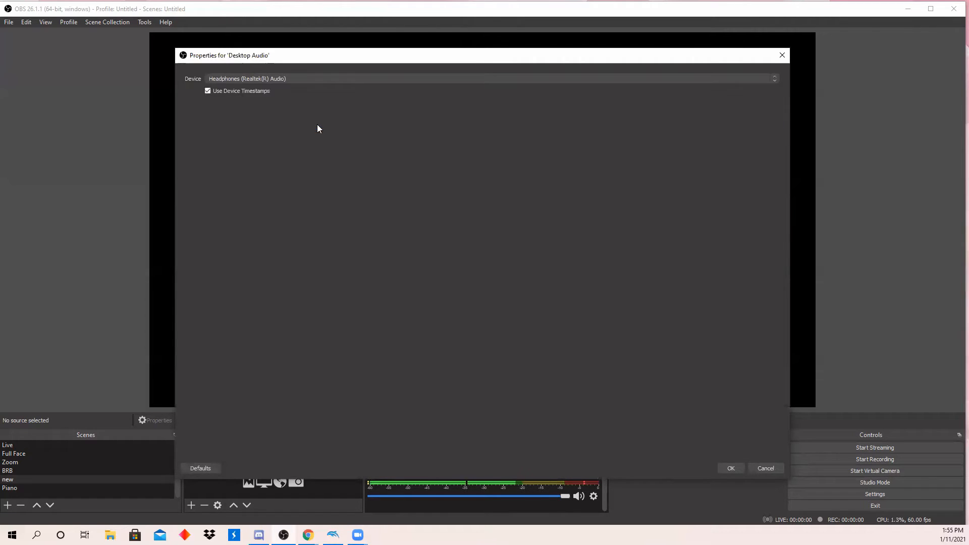
left_click(731, 468)
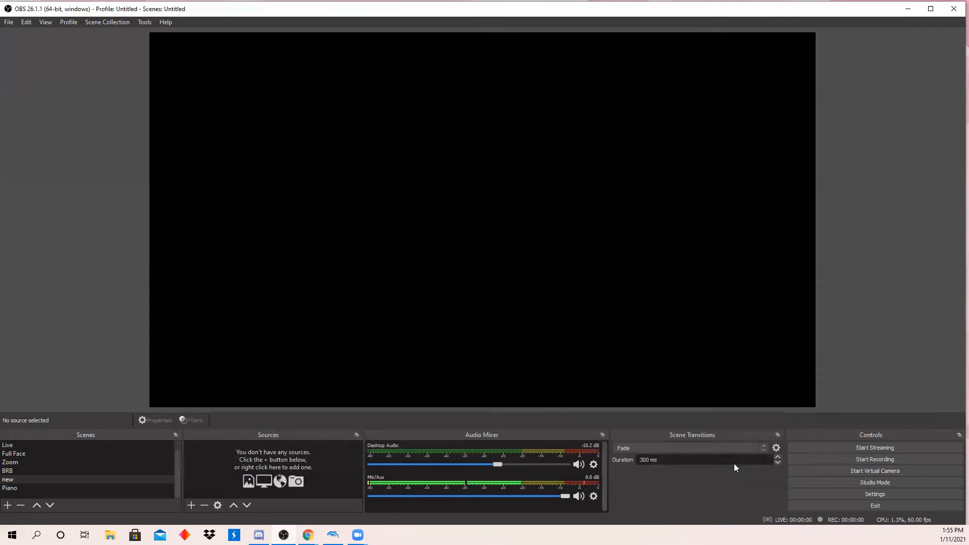
Open the program settings and examine the general options and the stream options, including the Twitch chat add-on choices
left_click(833, 493)
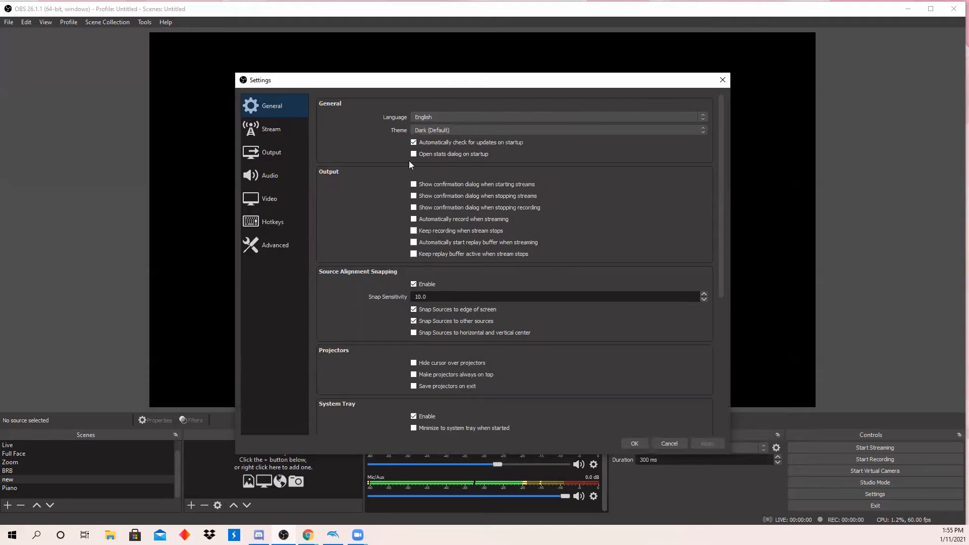
scroll(408, 168, "down", 1)
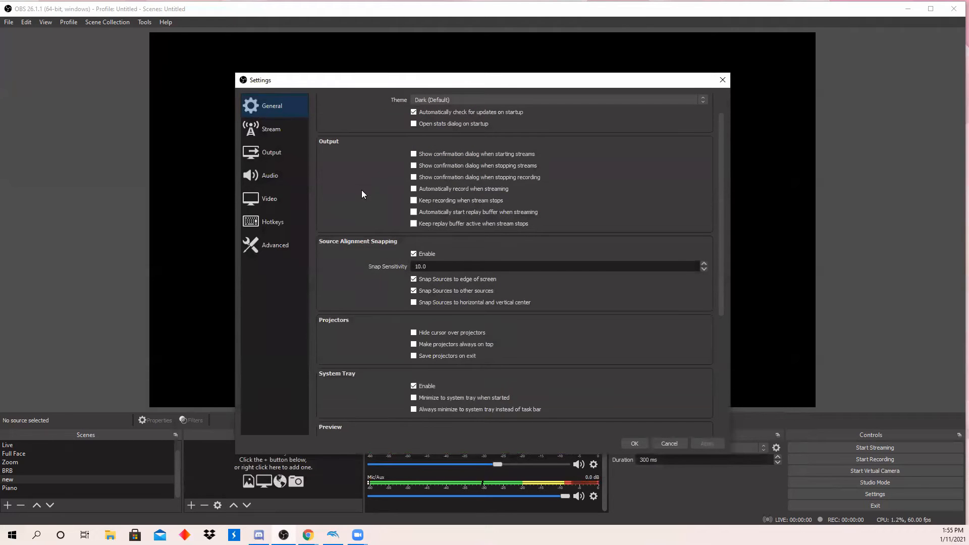
scroll(361, 191, "down", 4)
scroll(361, 197, "down", 3)
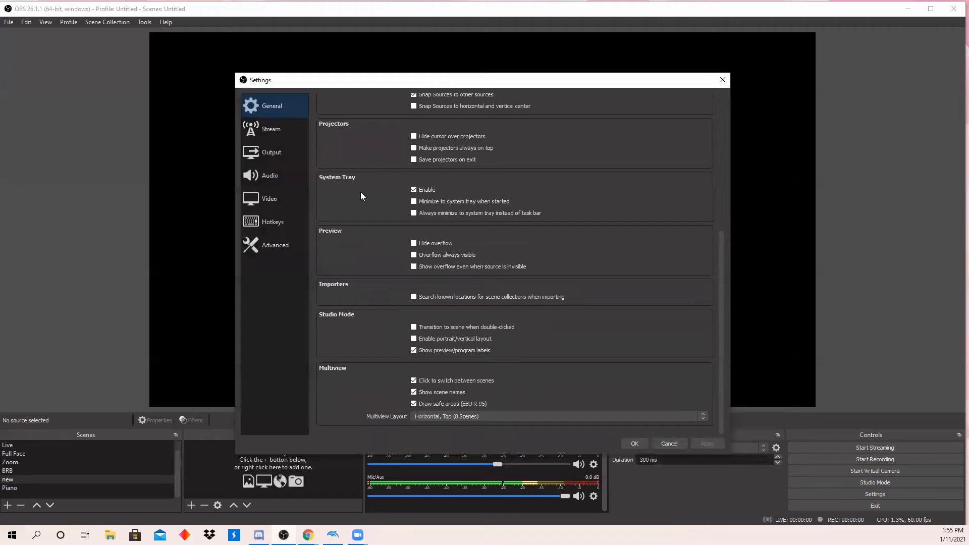
scroll(362, 196, "up", 10)
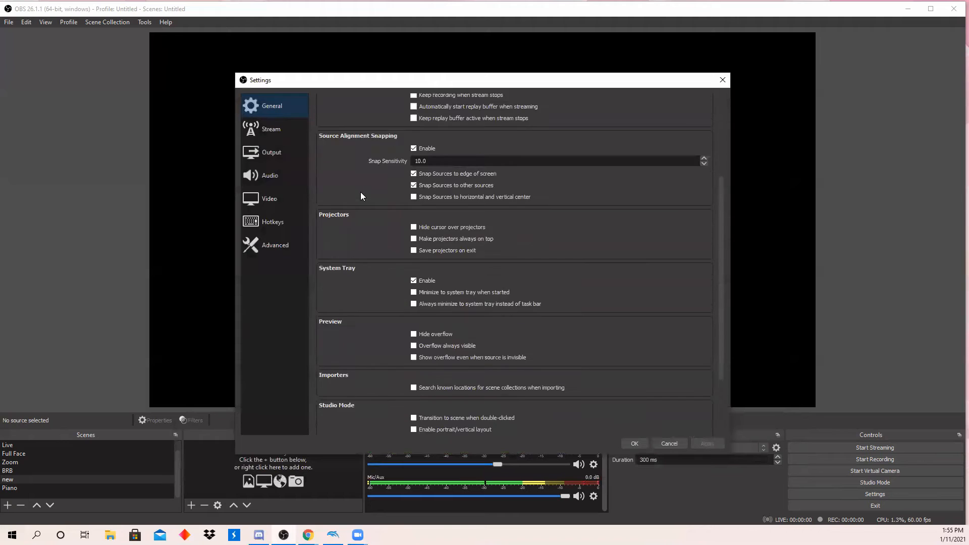
left_click(285, 130)
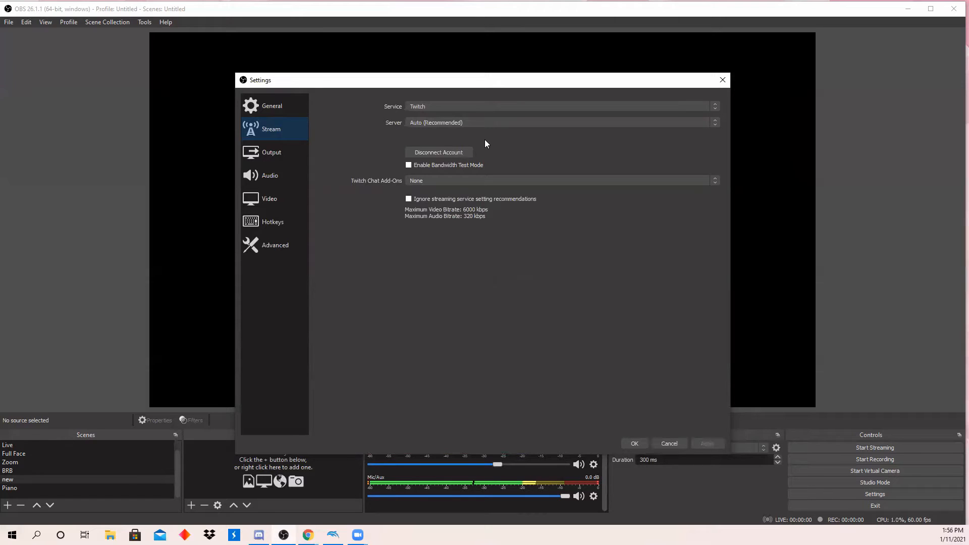
left_click(490, 180)
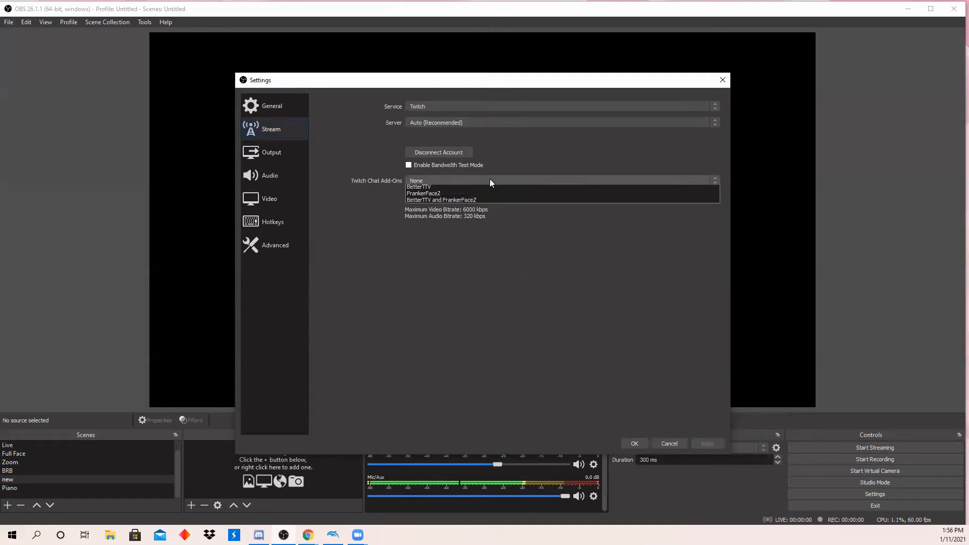
left_click(493, 180)
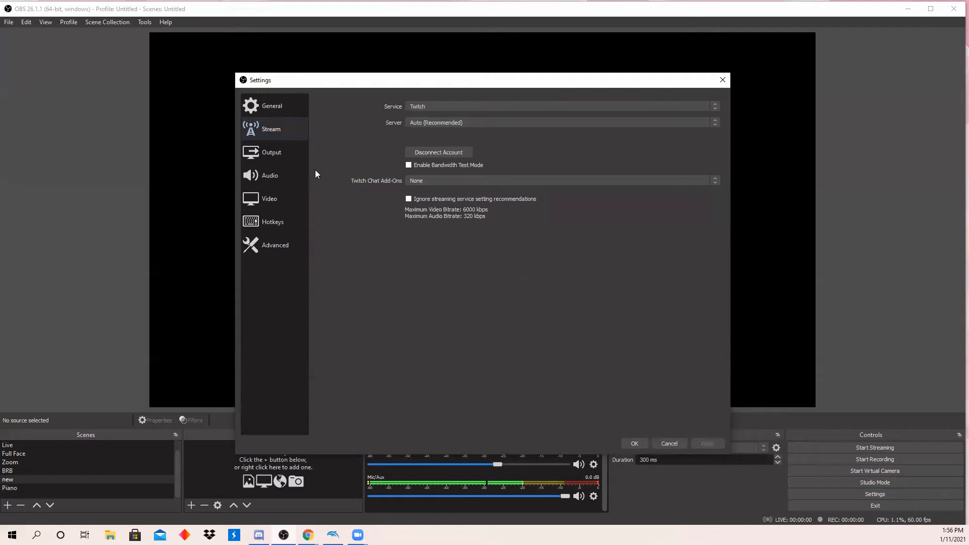
Choose Hardware (NVENC) as the streaming encoder in the output settings
left_click(287, 158)
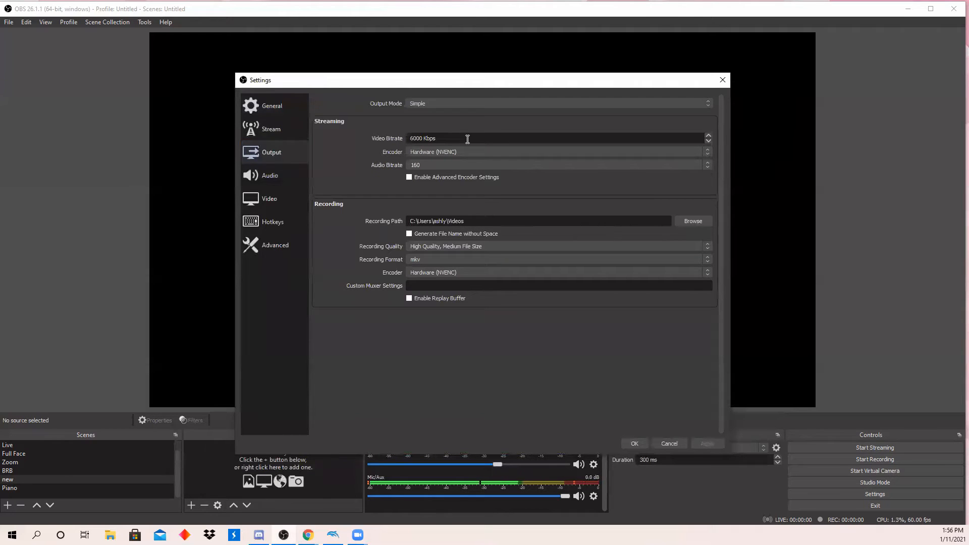
left_click(475, 152)
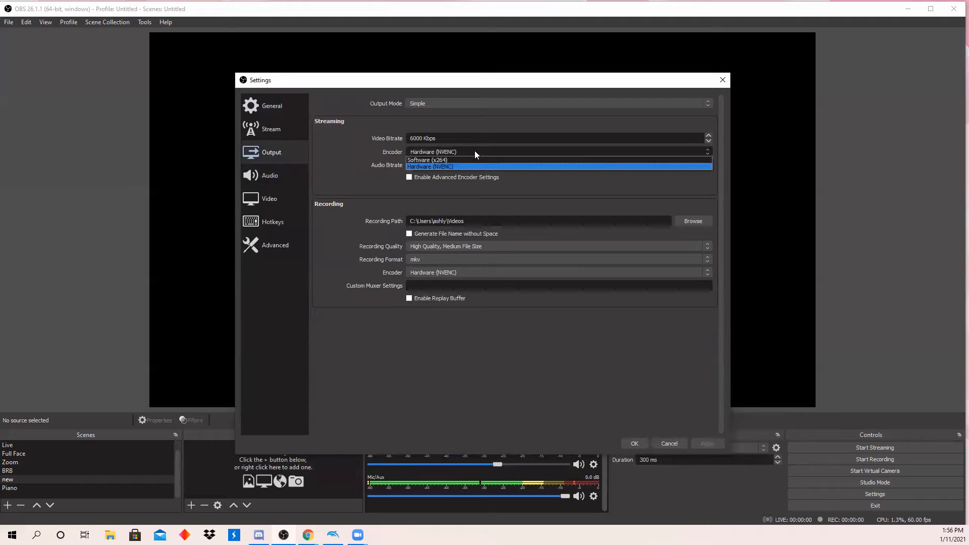
left_click(450, 168)
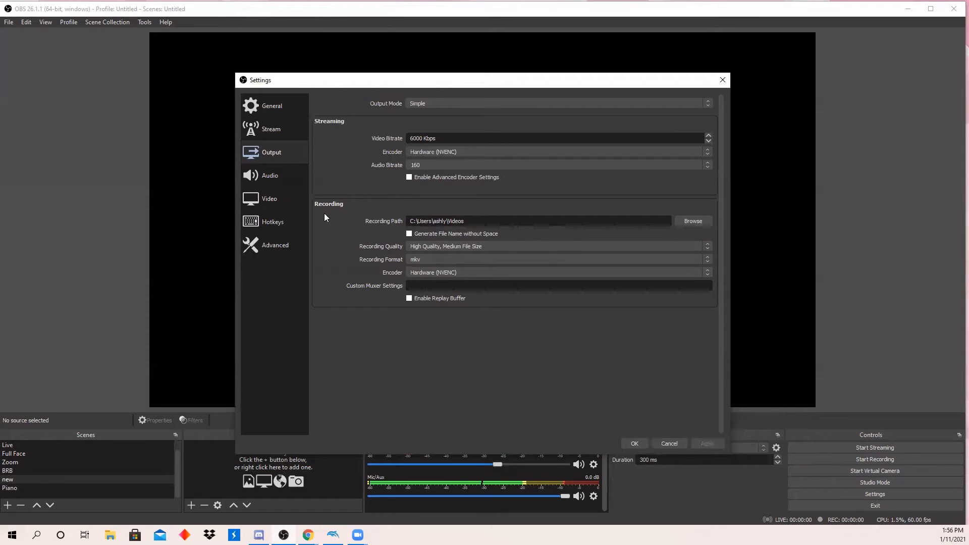
Examine the audio settings for the global audio devices and the monitoring device
left_click(260, 179)
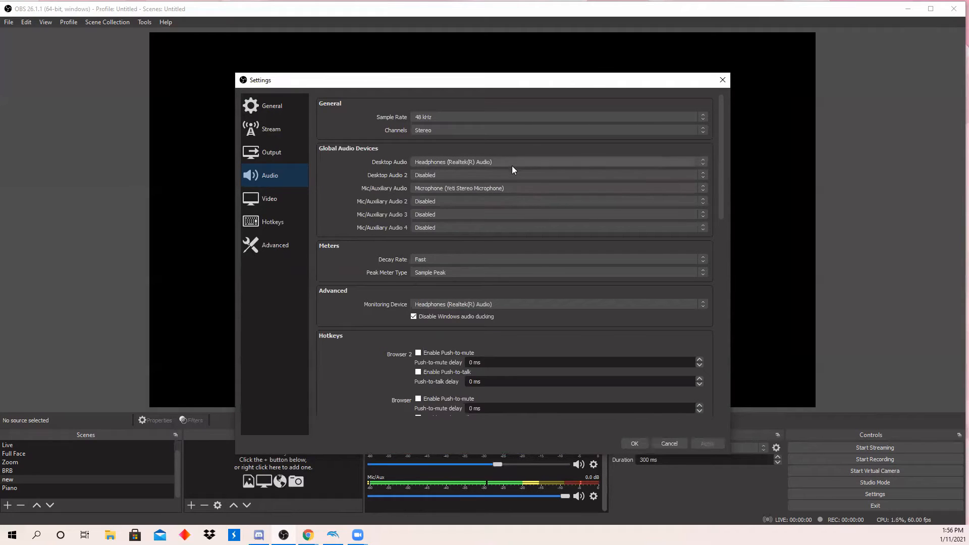
scroll(512, 167, "down", 3)
scroll(511, 171, "down", 1)
scroll(503, 191, "down", 3)
scroll(502, 194, "up", 1)
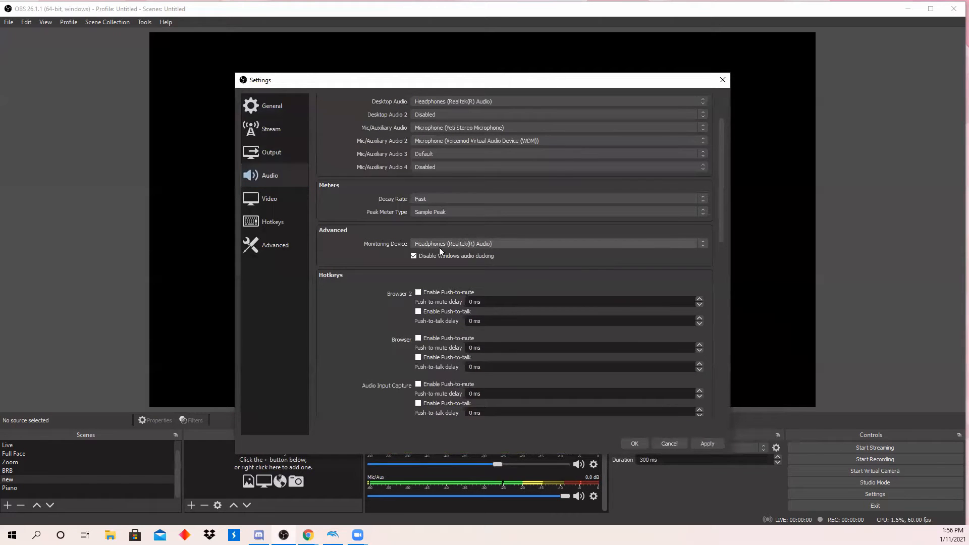
Examine the video, hotkey and advanced settings, and close the settings without saving
left_click(293, 197)
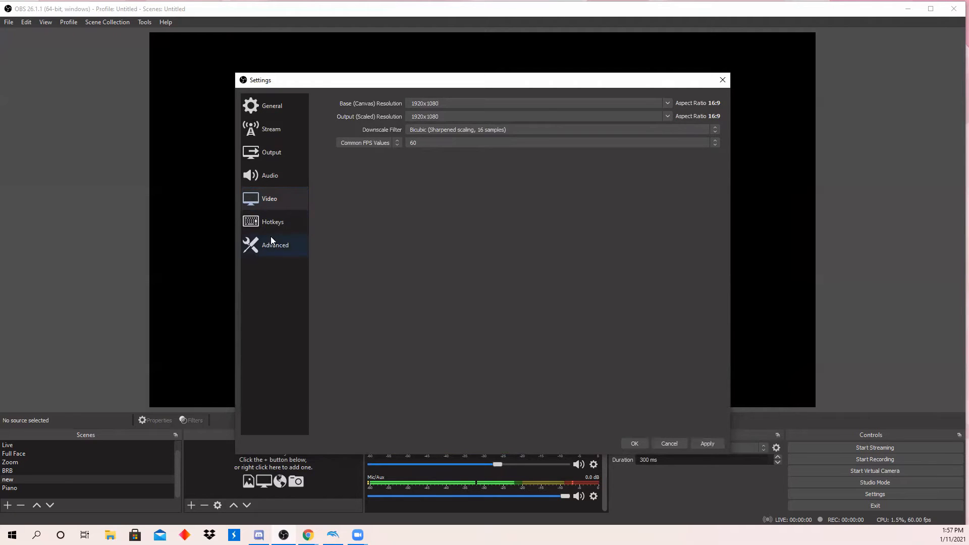
left_click(297, 220)
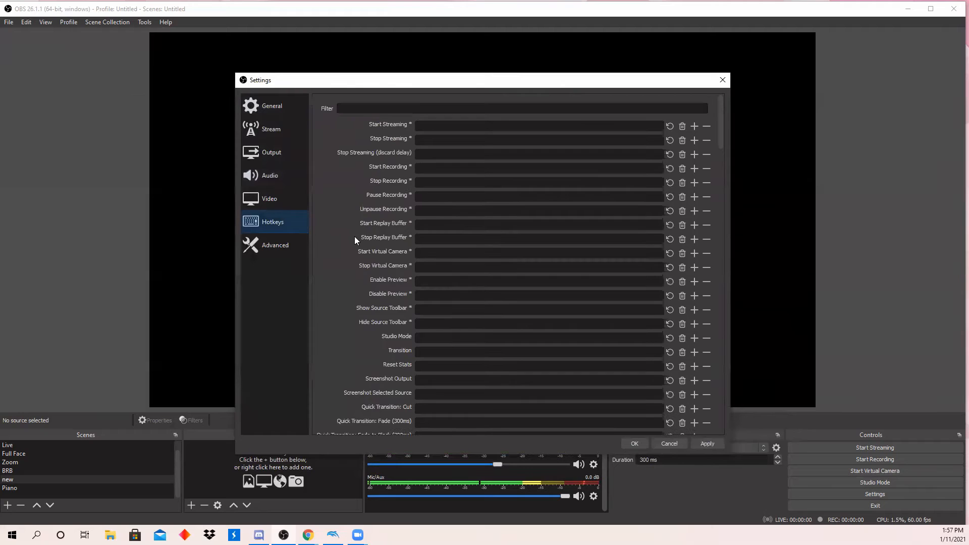
left_click(290, 241)
scroll(690, 375, "down", 3)
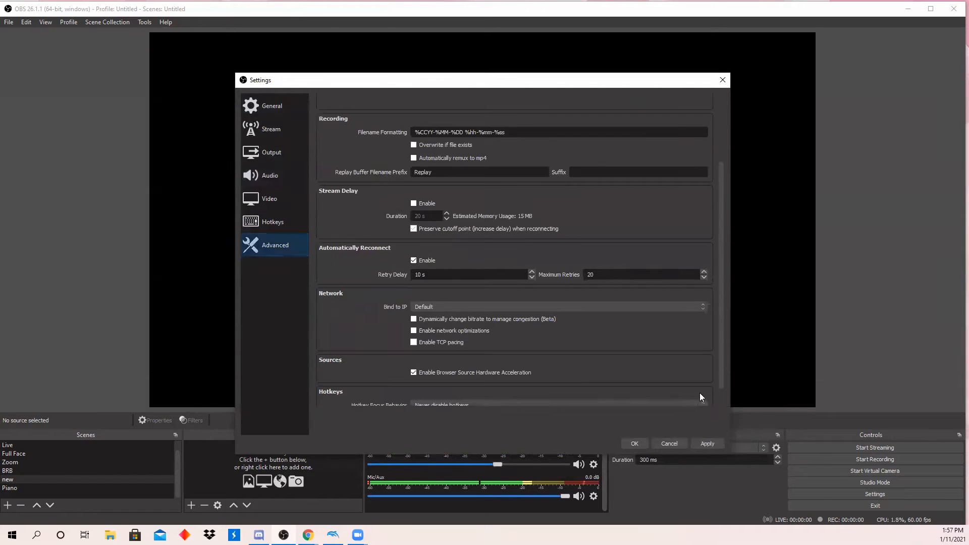
left_click(661, 443)
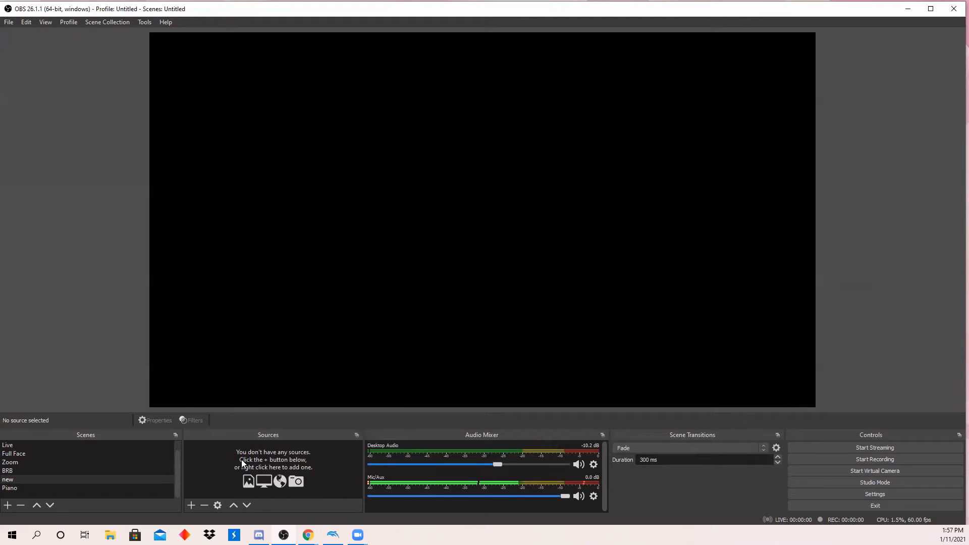
Add a new video capture device source named Elgato to the "new" scene
left_click(191, 505)
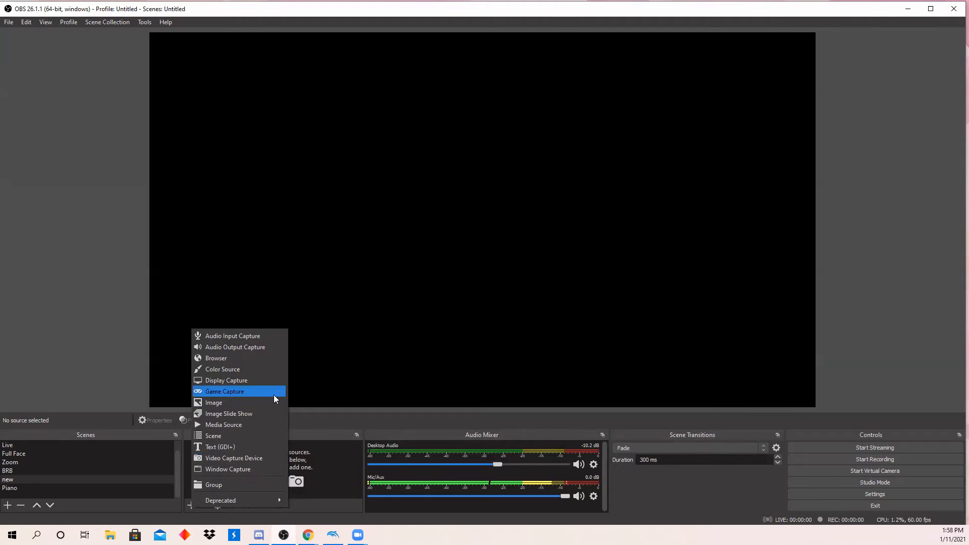
left_click(268, 455)
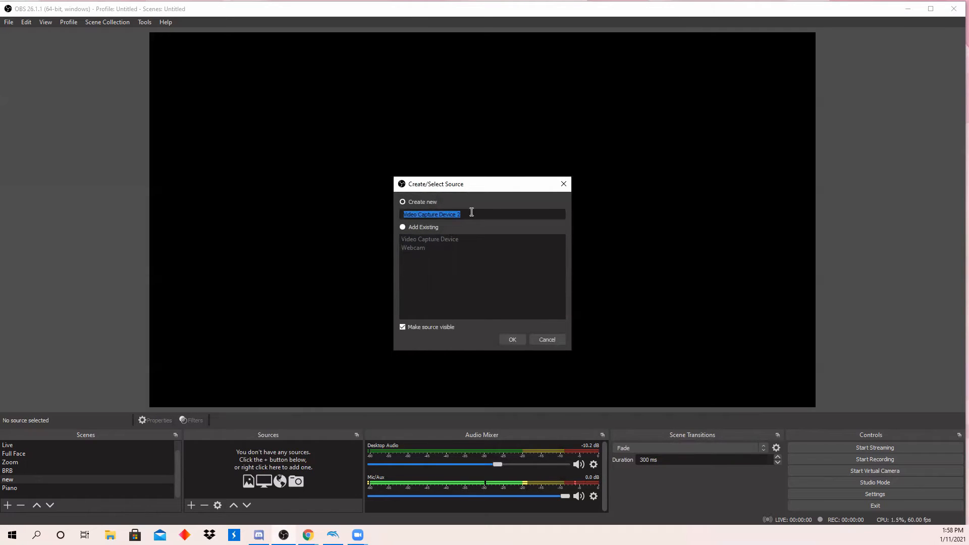
key("BackSpace")
type("Elgato")
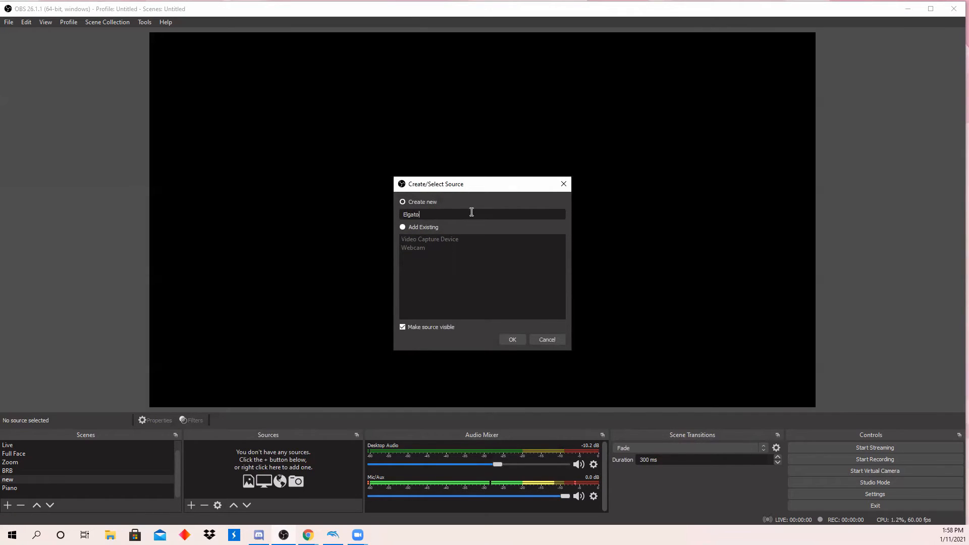
left_click(514, 341)
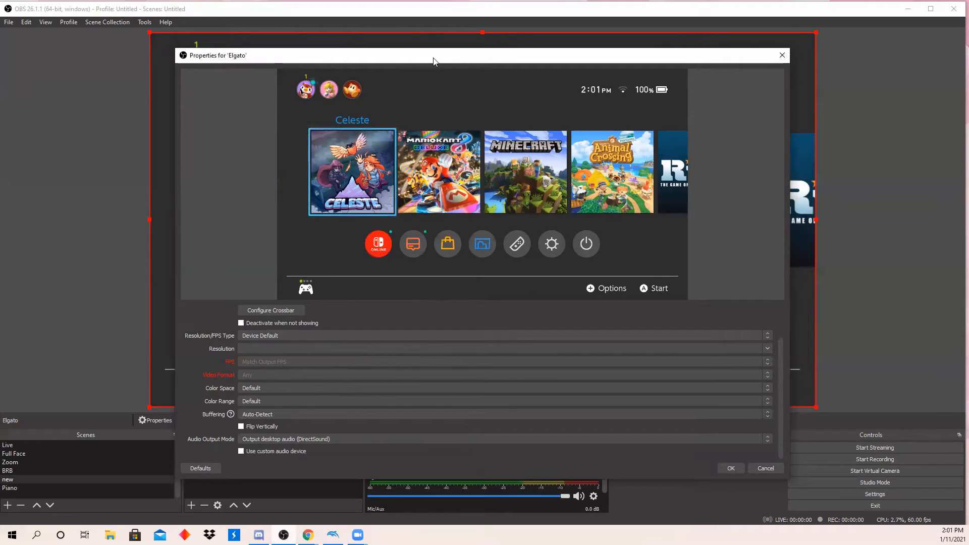
Review the Elgato source's capture settings, set its audio output mode to Output desktop audio (DirectSound), and accept the properties
left_click_drag(433, 58, 432, 45)
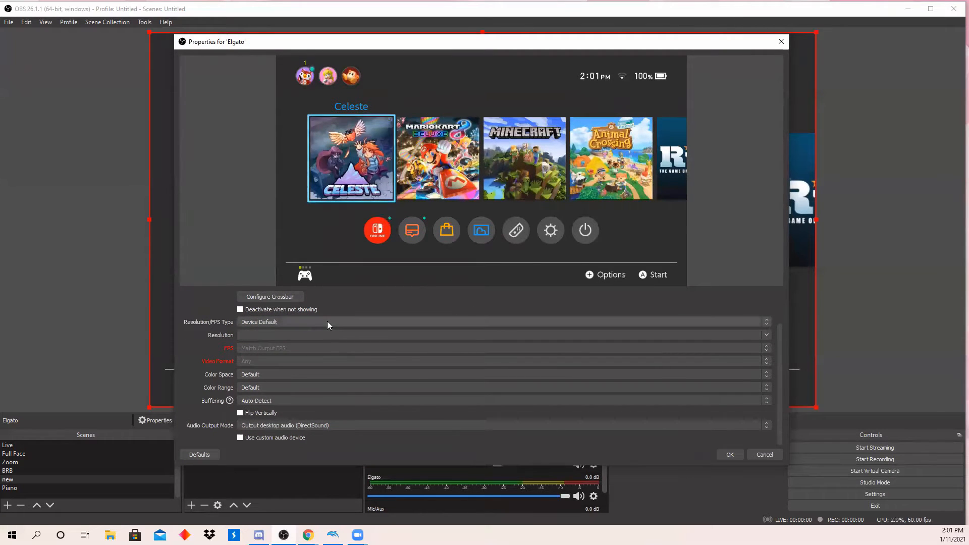
scroll(318, 305, "up", 2)
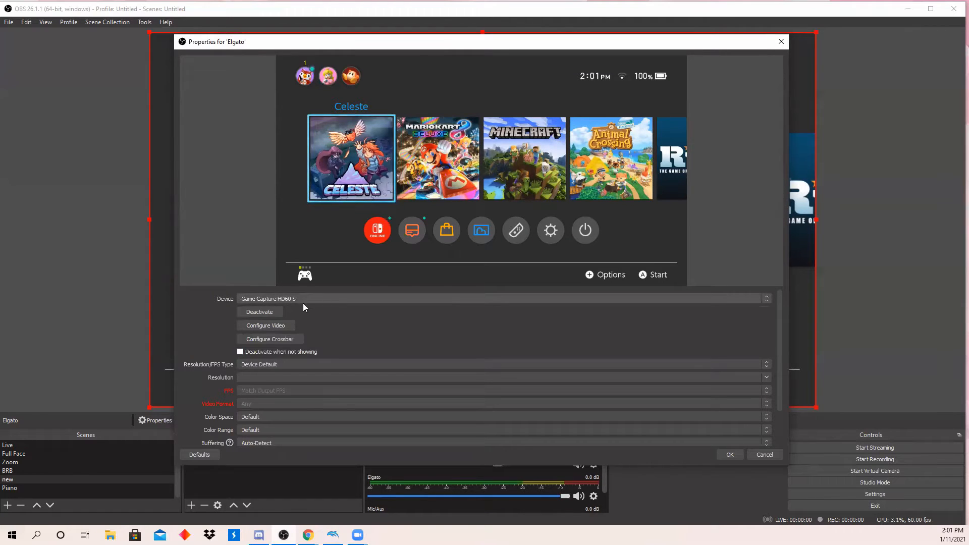
scroll(324, 310, "down", 2)
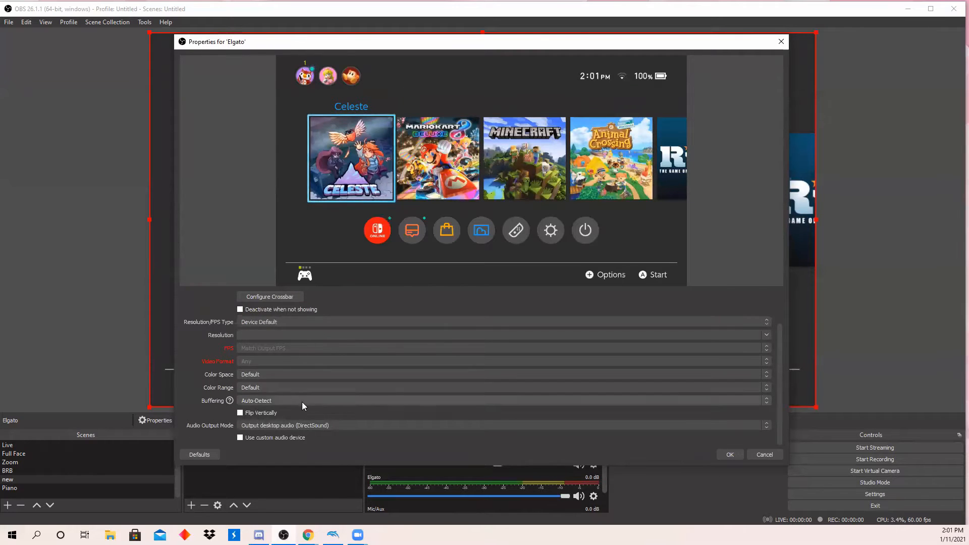
left_click(296, 426)
left_click(297, 428)
left_click(298, 429)
left_click(303, 433)
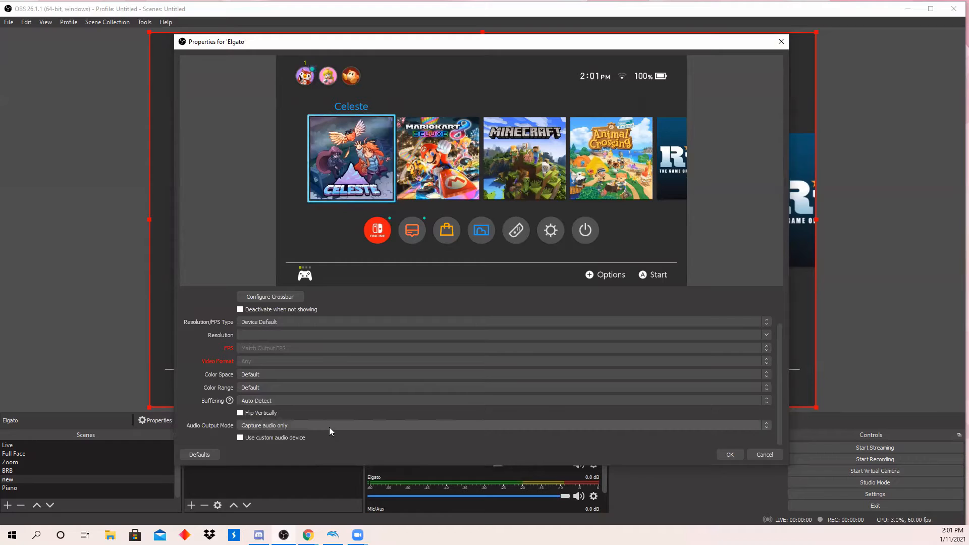
left_click(329, 427)
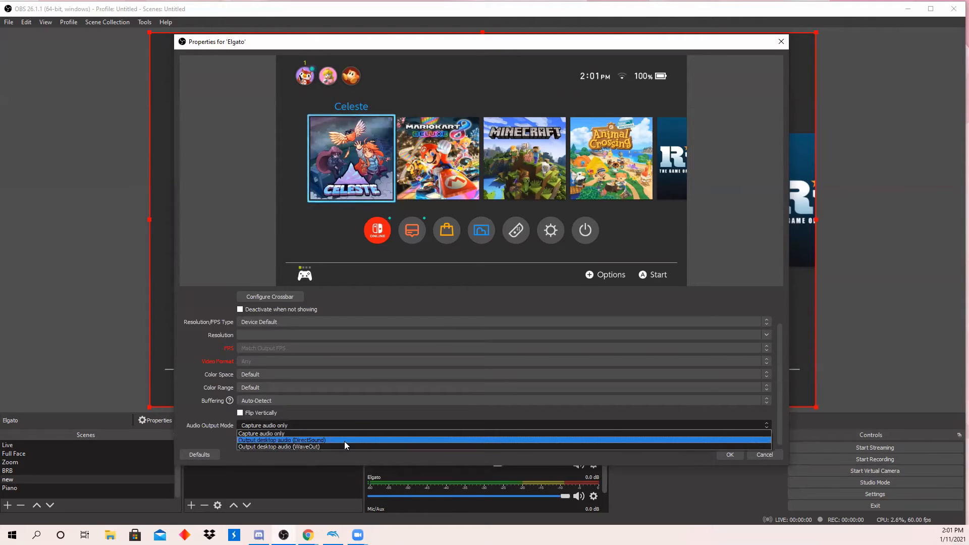
left_click(345, 441)
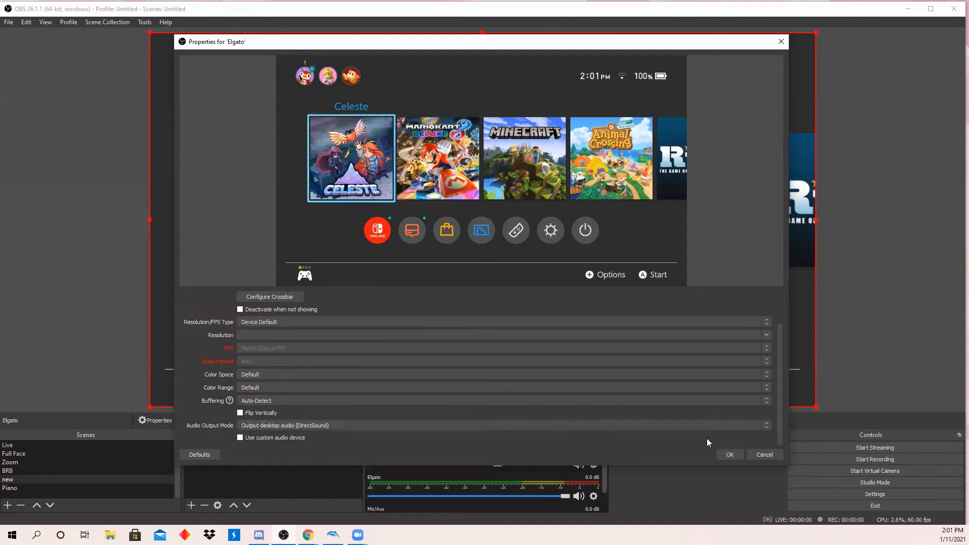
left_click(726, 455)
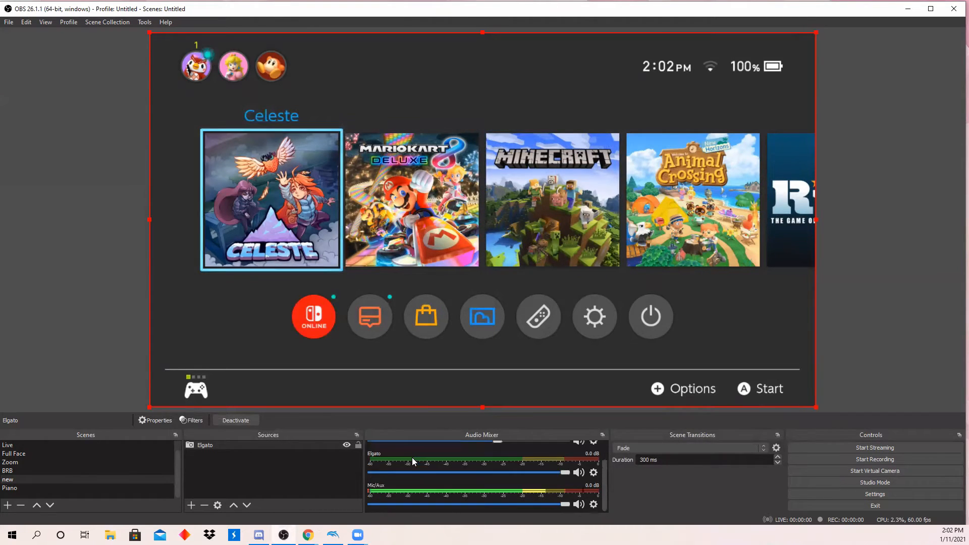
Check the volume, monitoring and track settings of the audio sources in the advanced audio properties
scroll(513, 477, "down", 1)
left_click(594, 472)
left_click(610, 467)
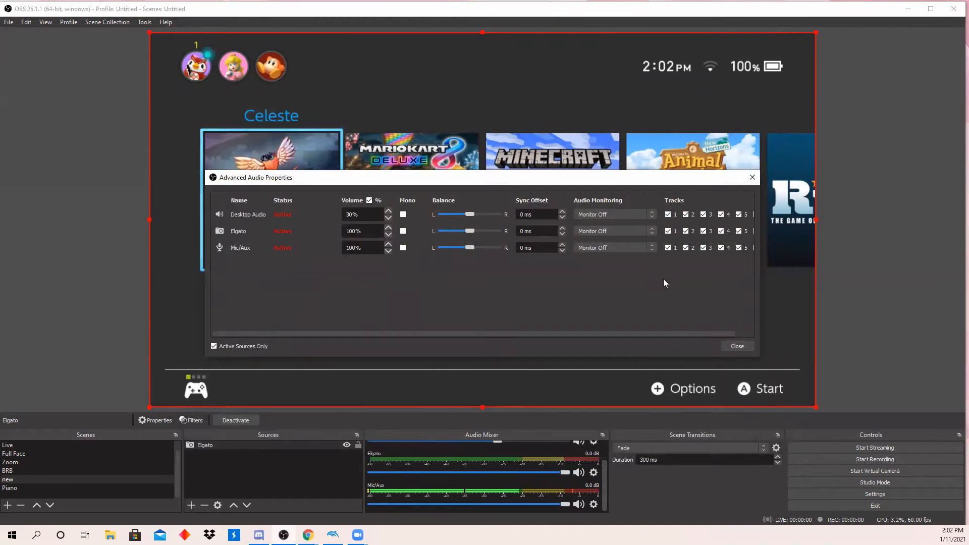
left_click(732, 349)
Adjust the Desktop Audio volume to about -11.1 dB and compare its level with the Elgato and Mic/Aux levels
scroll(438, 484, "up", 2)
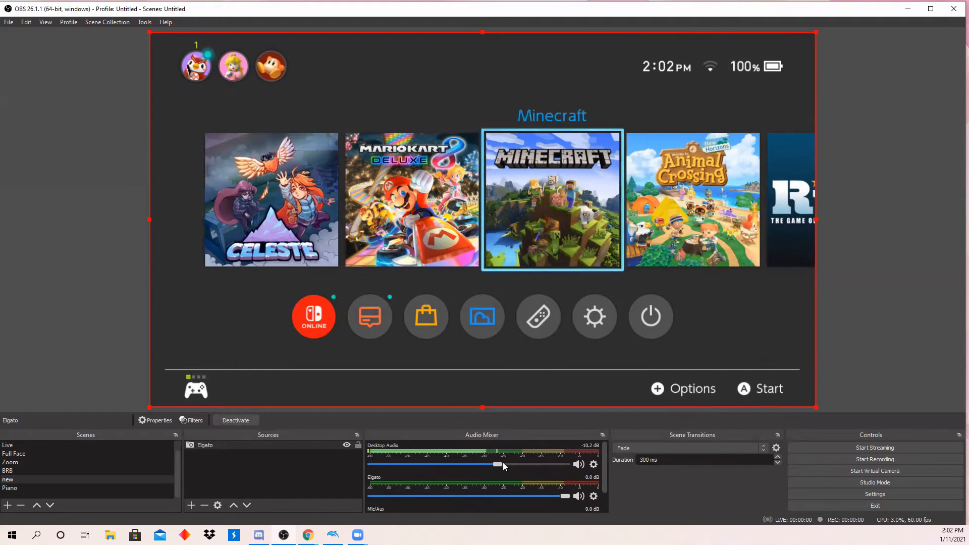
left_click_drag(503, 462, 538, 461)
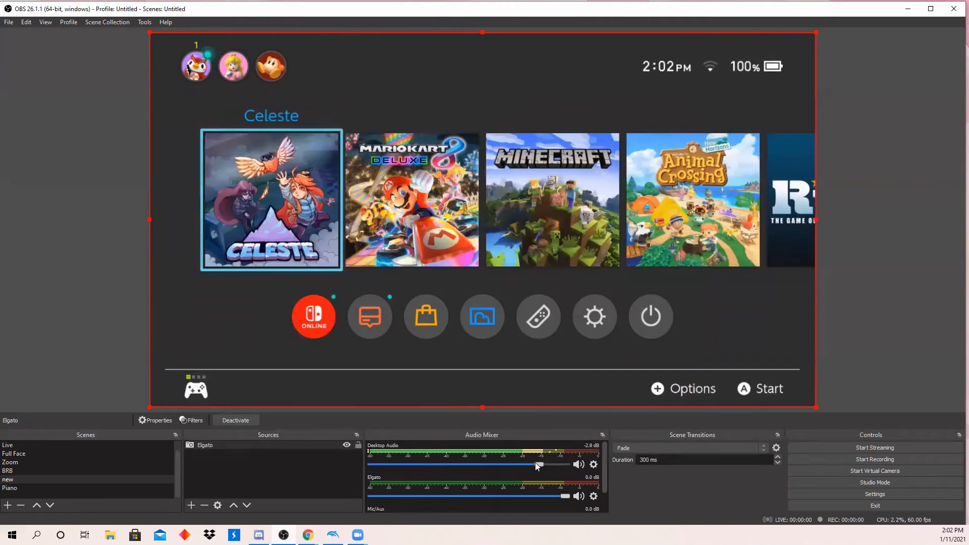
left_click_drag(535, 462, 521, 464)
scroll(520, 465, "down", 5)
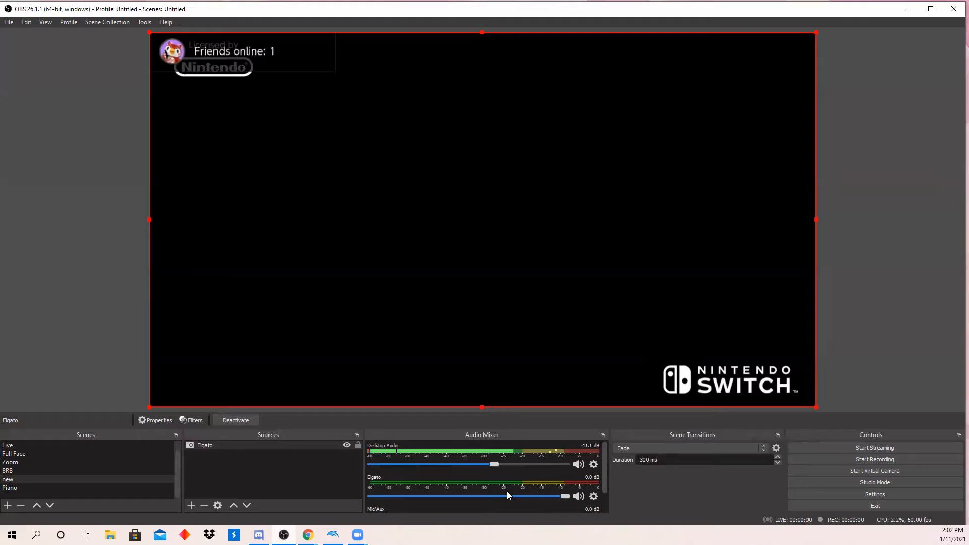
scroll(536, 483, "down", 2)
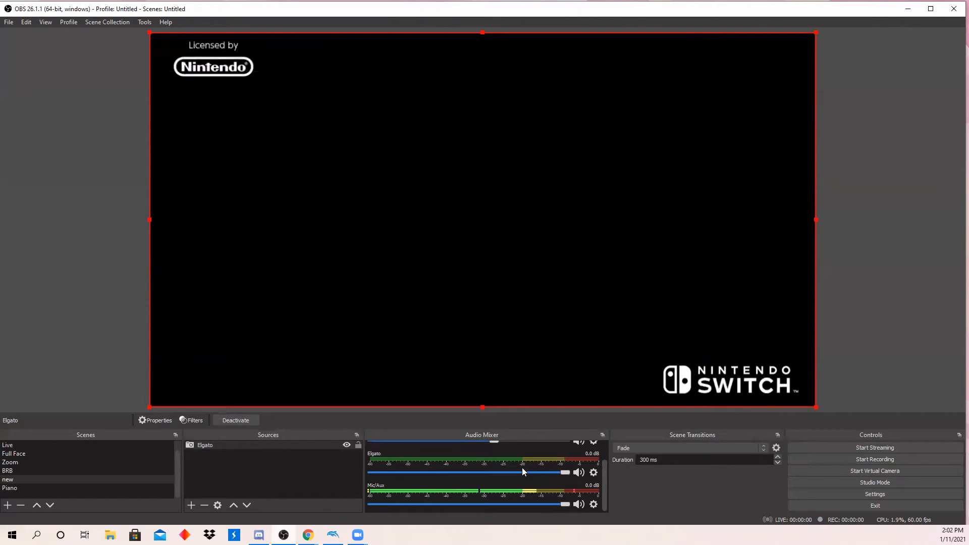
scroll(525, 473, "up", 2)
scroll(530, 473, "down", 2)
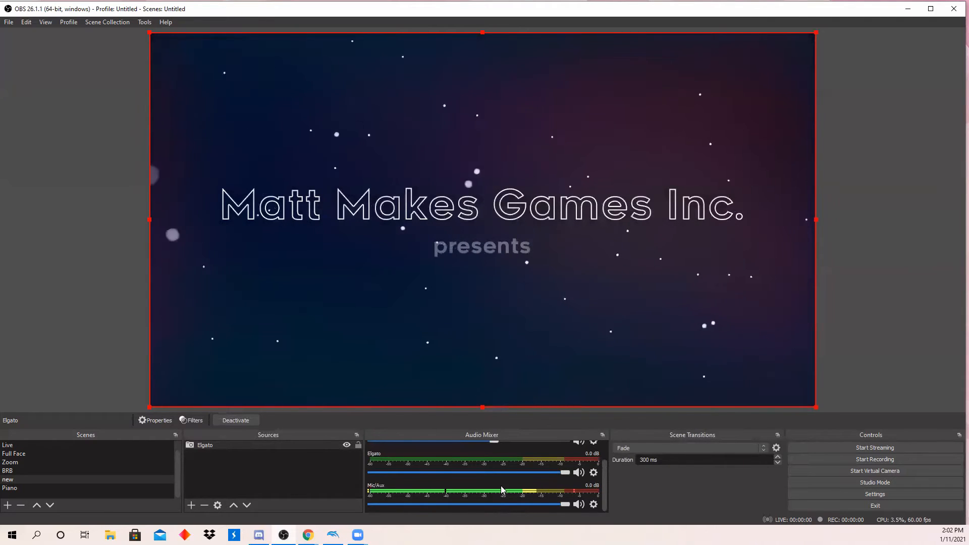
scroll(541, 491, "up", 2)
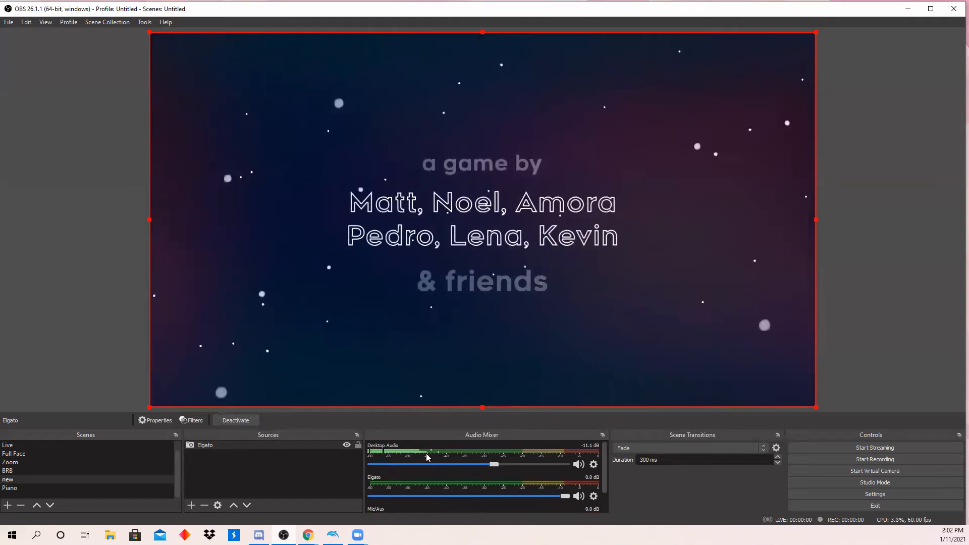
Raise the Desktop Audio volume to about -2.1 dB and check it against the microphone level
left_click_drag(495, 465, 548, 465)
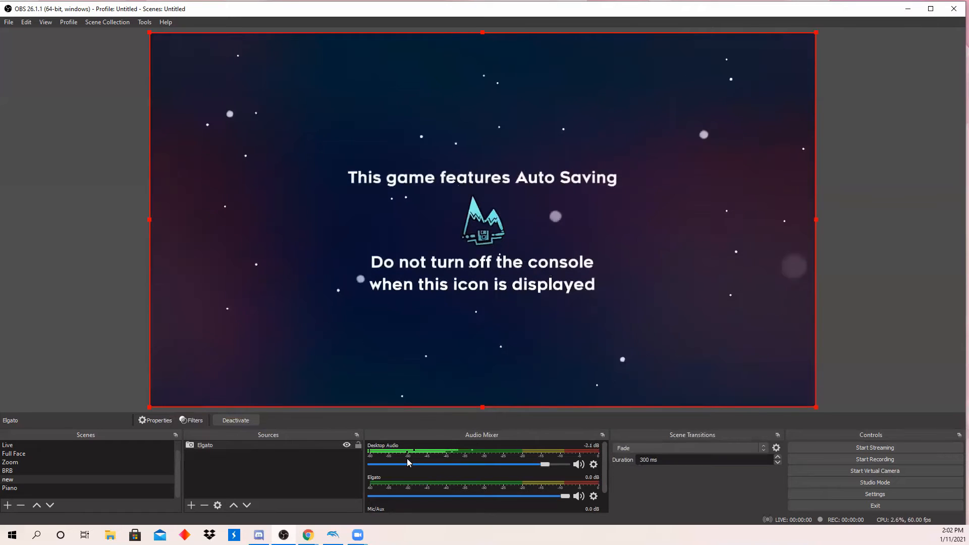
scroll(485, 483, "down", 1)
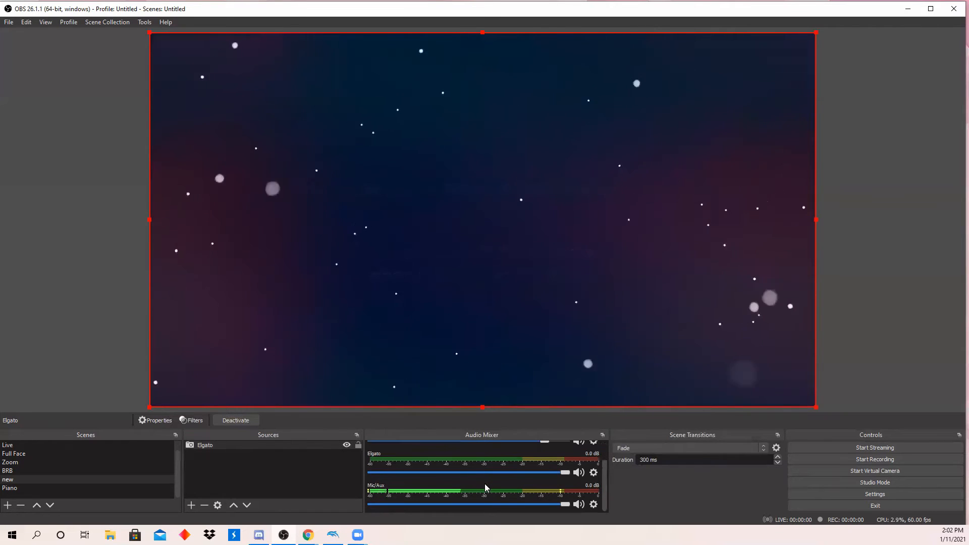
scroll(480, 493, "up", 1)
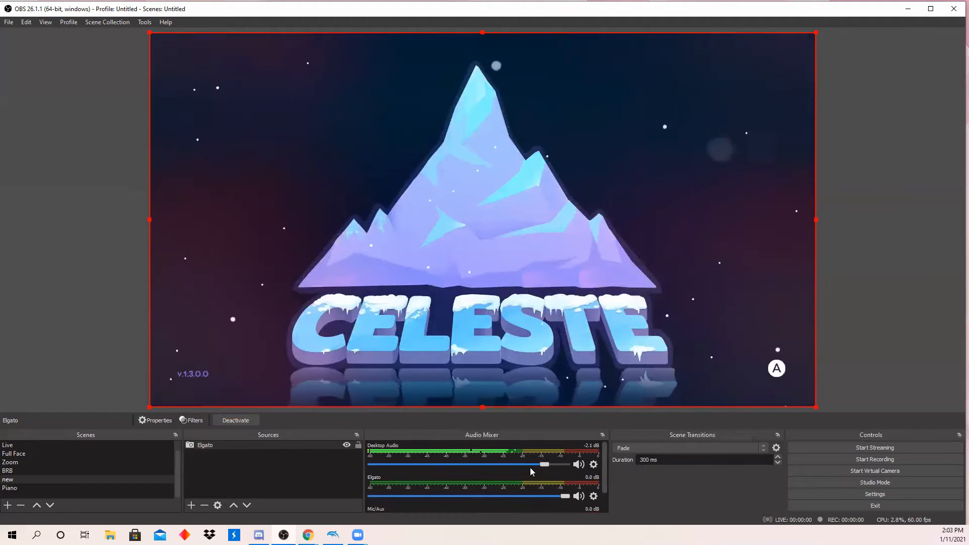
Lower the Desktop Audio volume to about -22 dB and deselect the Elgato source
left_click_drag(531, 466, 502, 462)
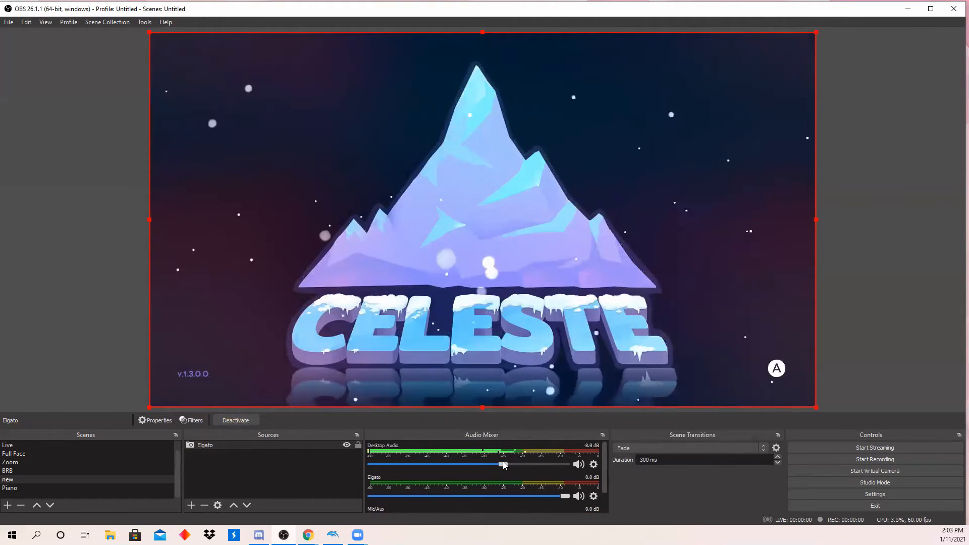
left_click_drag(489, 465, 462, 463)
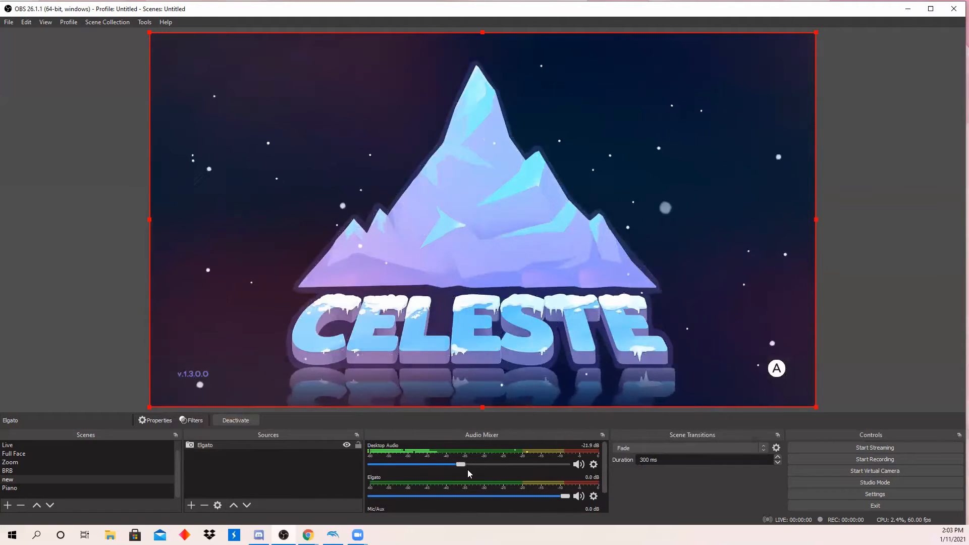
scroll(517, 478, "down", 2)
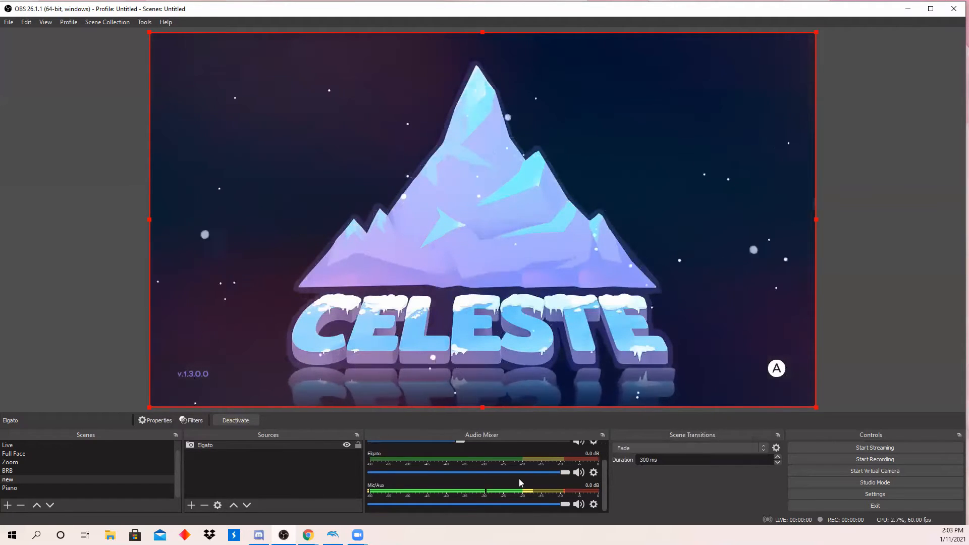
scroll(519, 478, "up", 2)
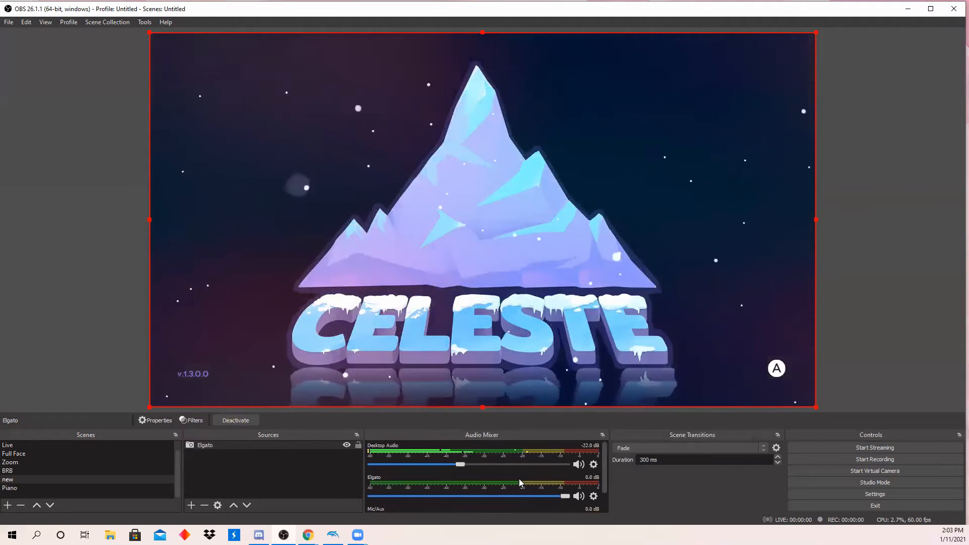
left_click(874, 379)
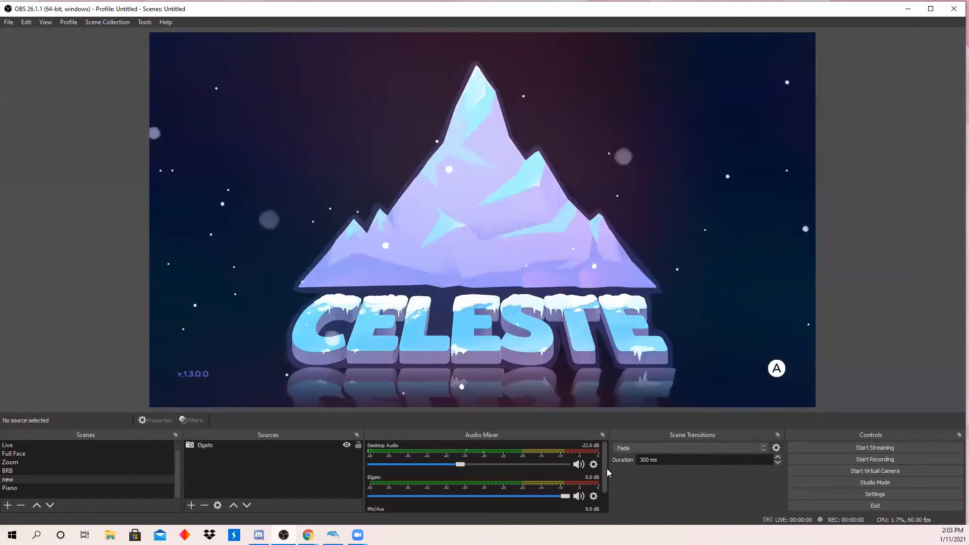
left_click_drag(604, 470, 632, 461)
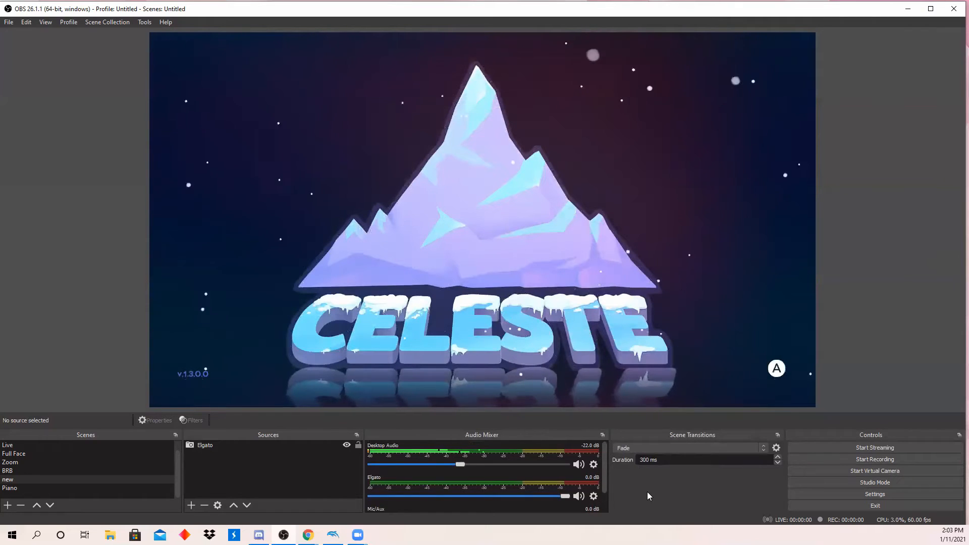
Add a new video capture device source named camera that uses the HD Pro Webcam C920
left_click(191, 505)
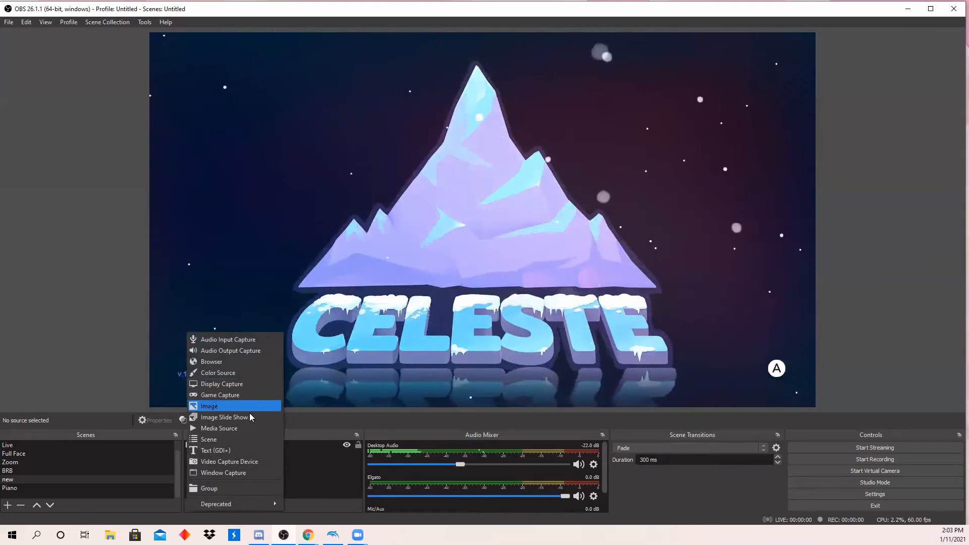
left_click(239, 463)
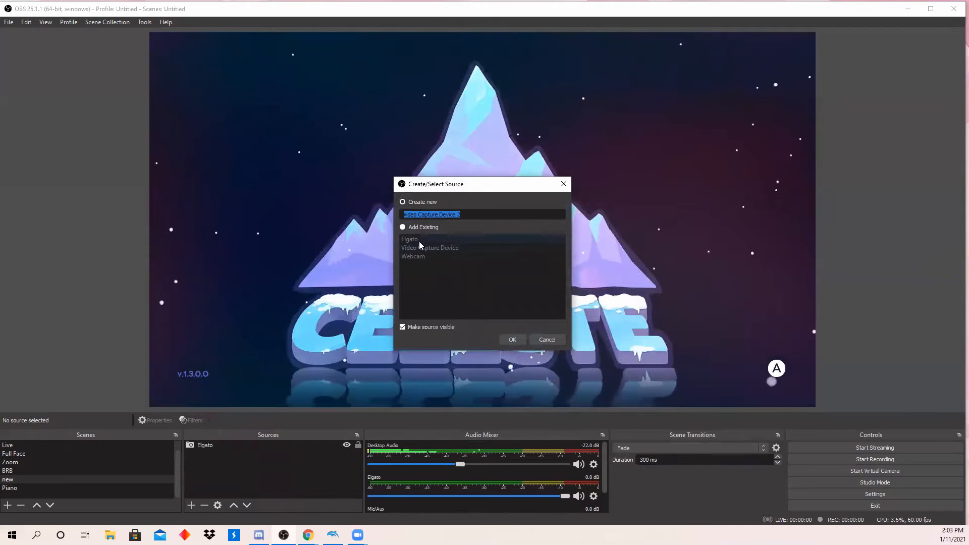
type("camera")
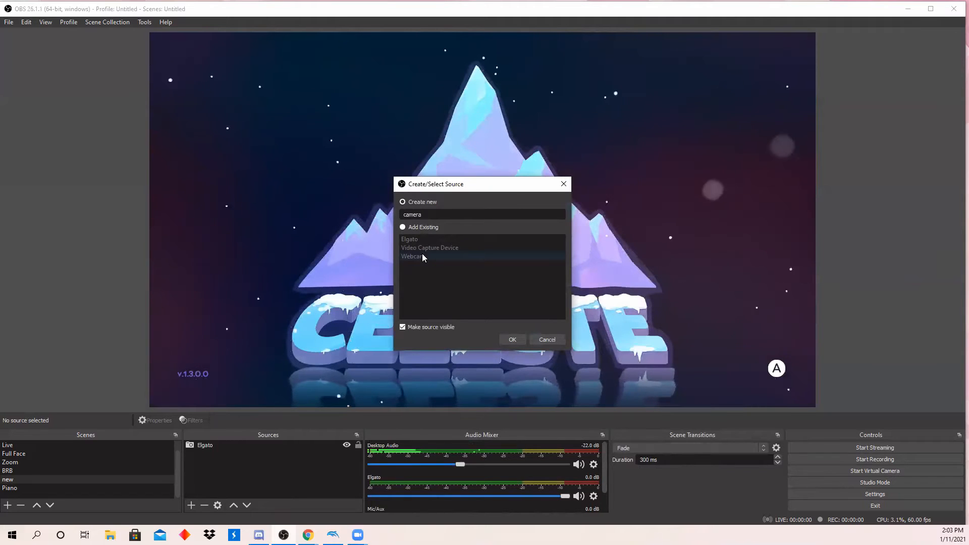
left_click(524, 339)
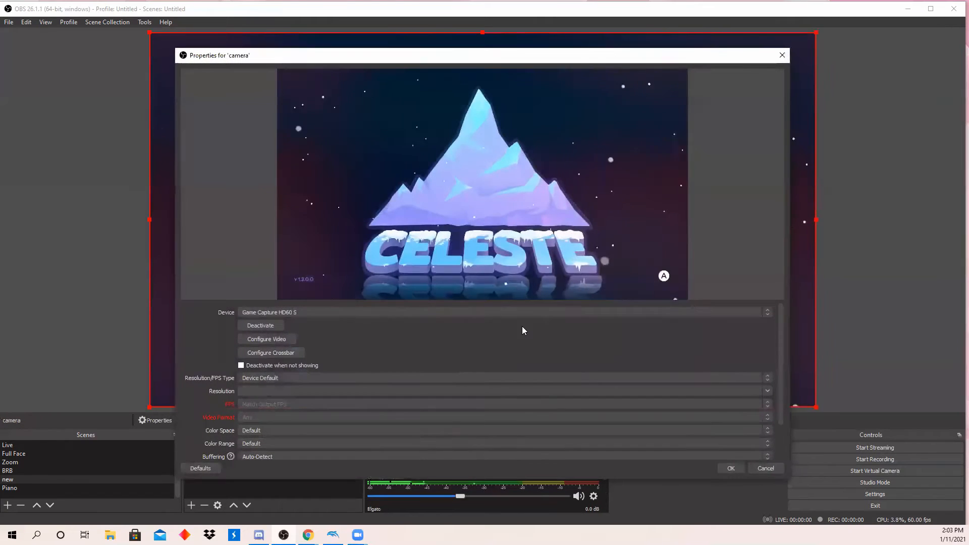
left_click(265, 312)
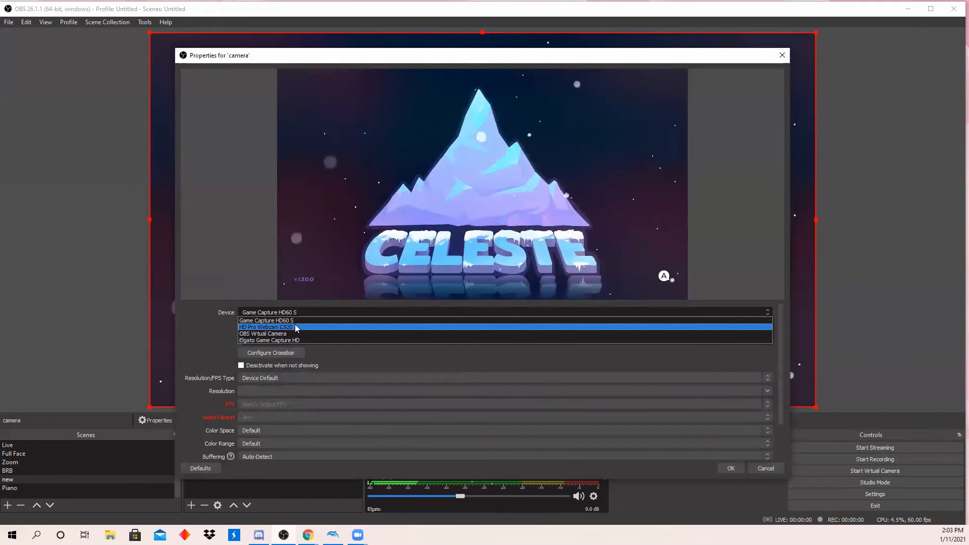
left_click(295, 325)
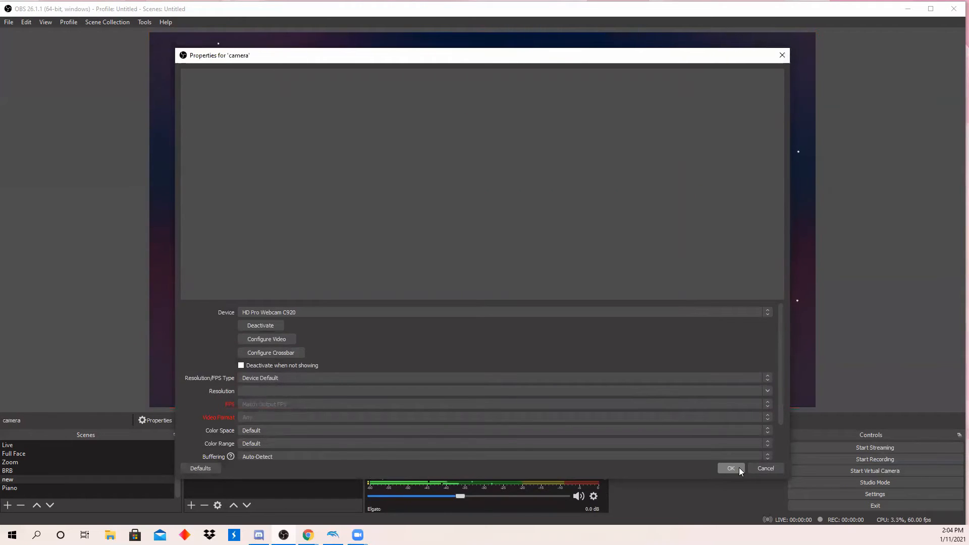
left_click(731, 468)
Check the capture properties of the camera source and close them without changes
left_click(298, 445)
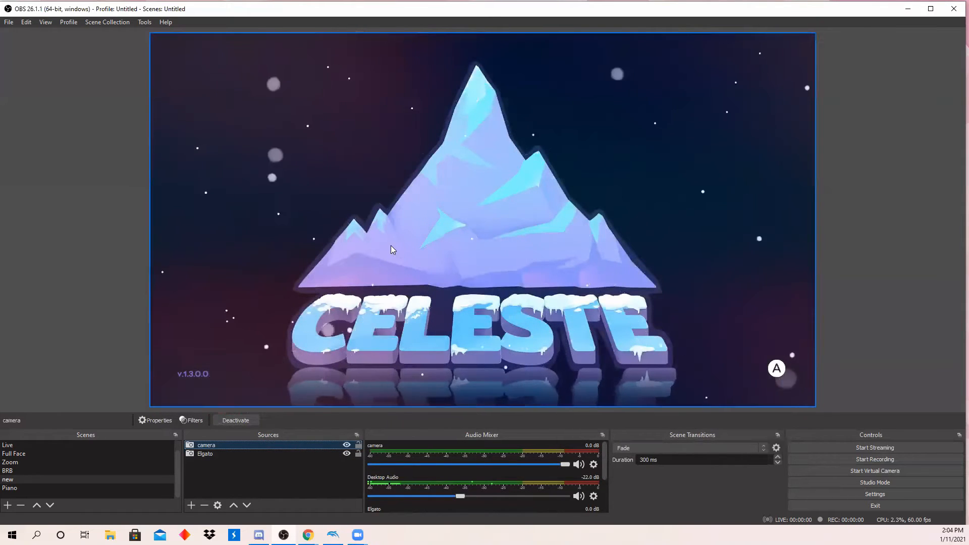
left_click_drag(766, 305, 750, 293)
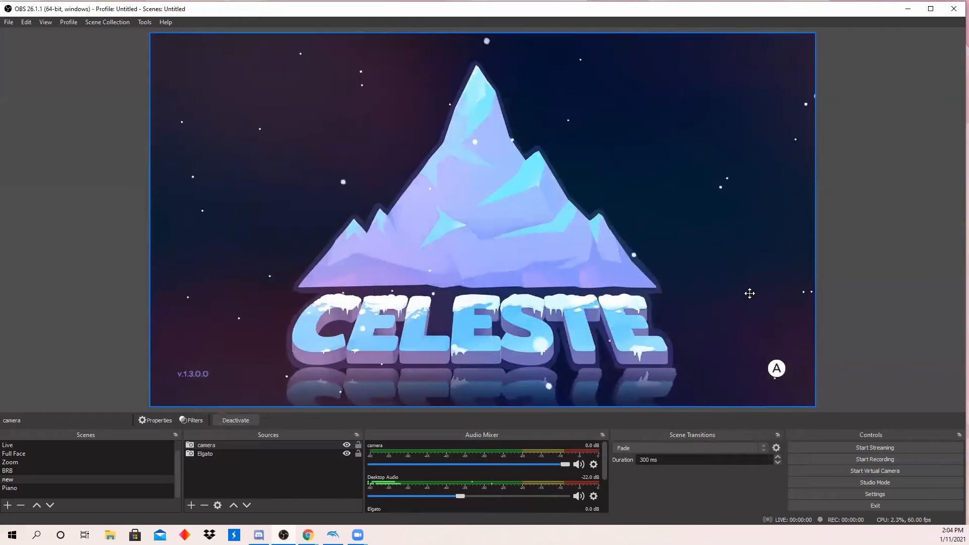
left_click(235, 446)
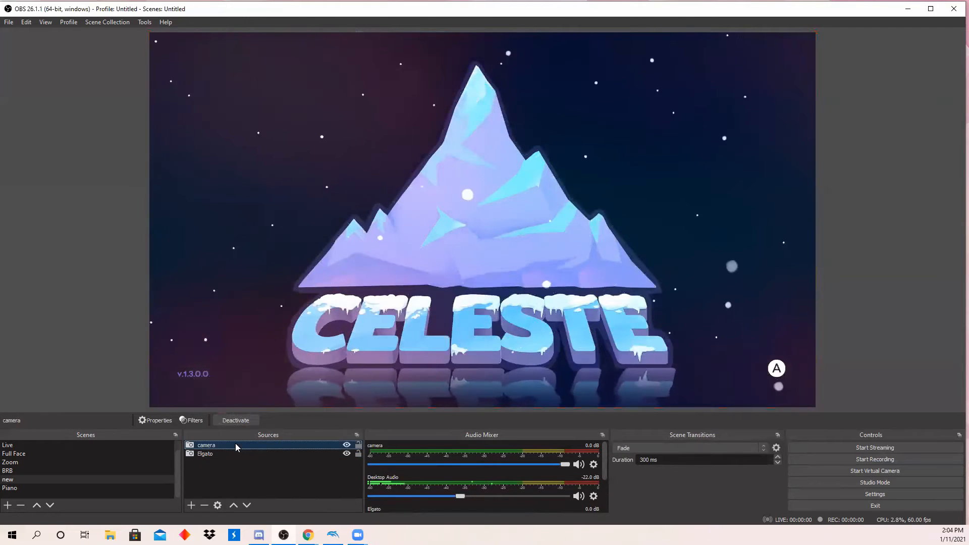
right_click(235, 444)
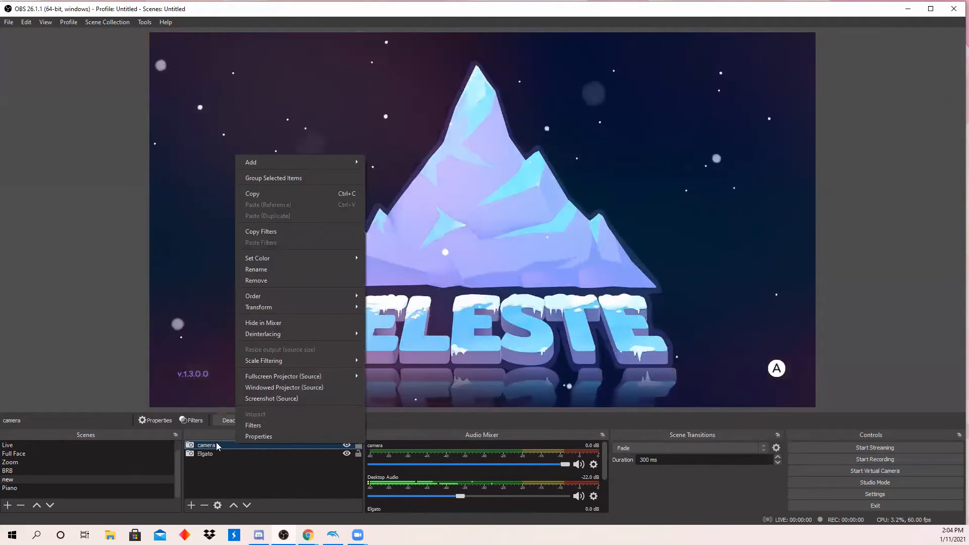
left_click(257, 436)
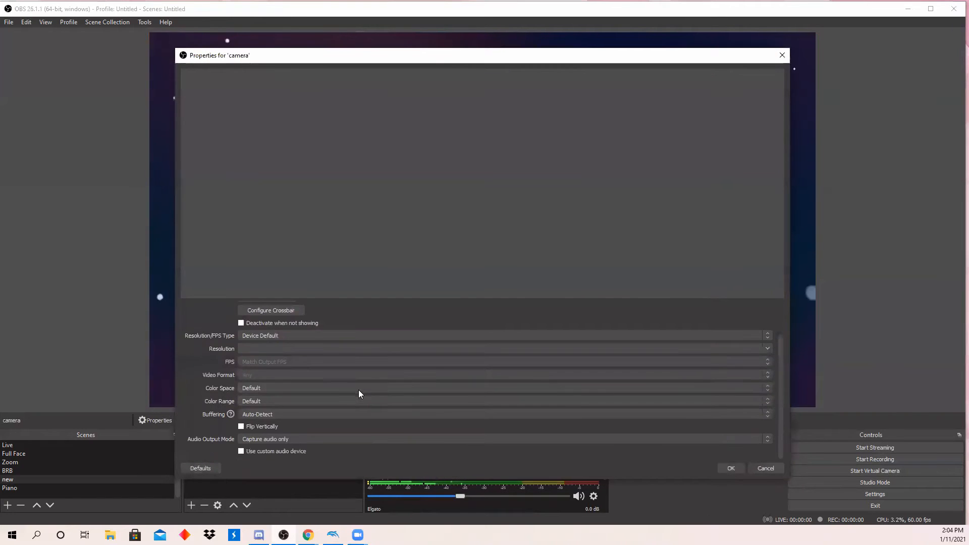
scroll(379, 418, "up", 2)
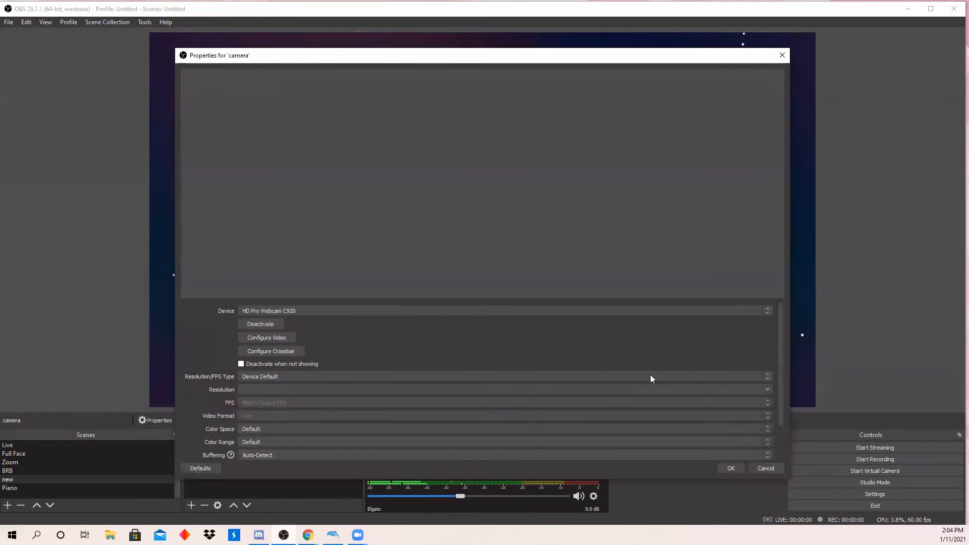
left_click(777, 472)
right_click(266, 450)
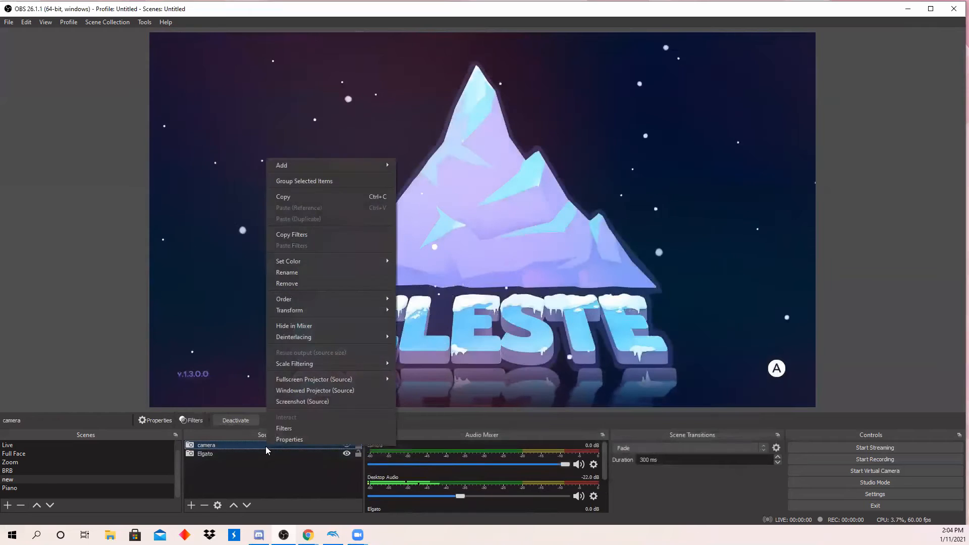
left_click(259, 466)
left_click(191, 505)
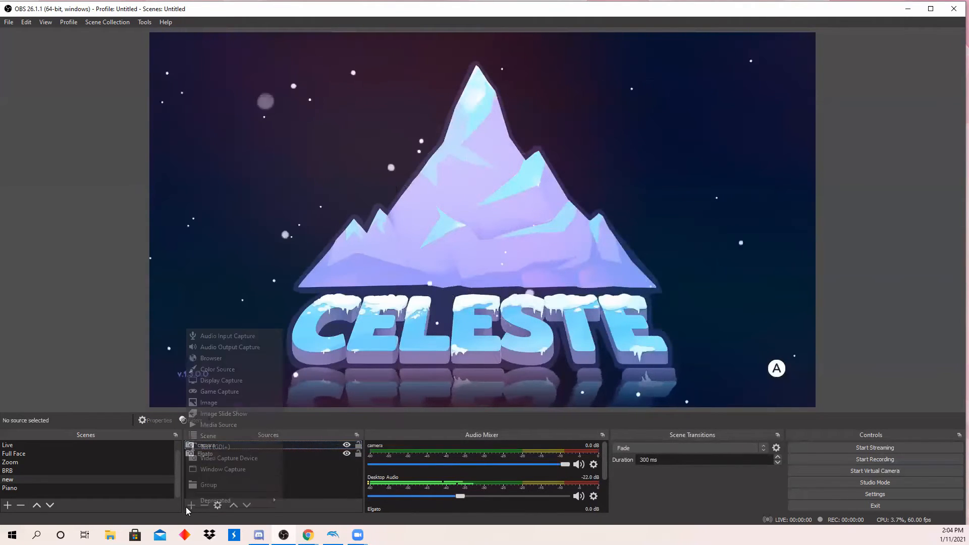
left_click(259, 483)
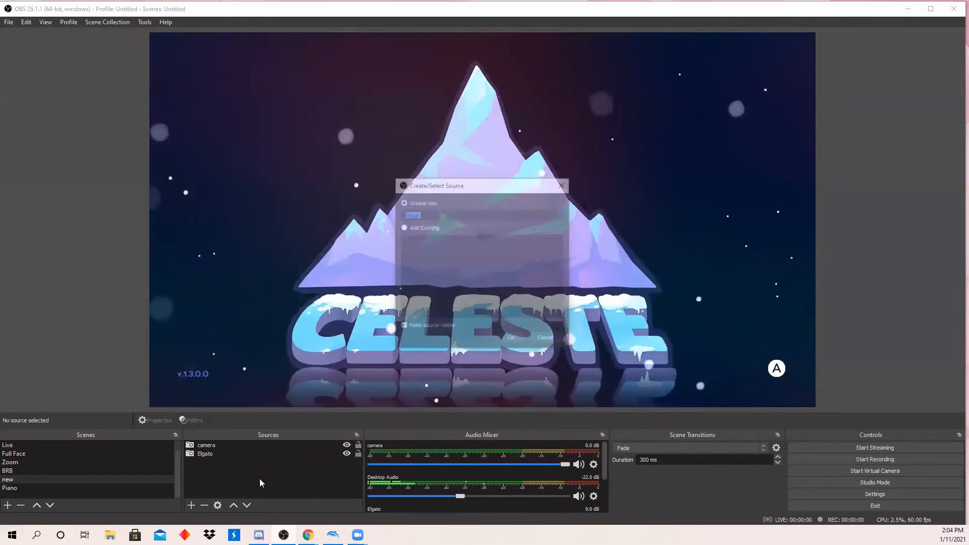
left_click(548, 338)
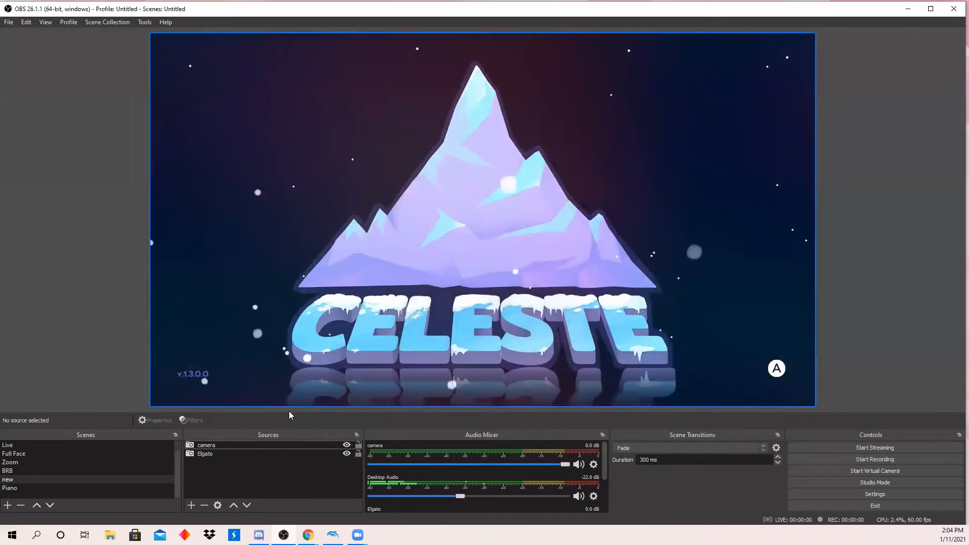
Remove the camera source from the scene
left_click(229, 443)
key("Delete")
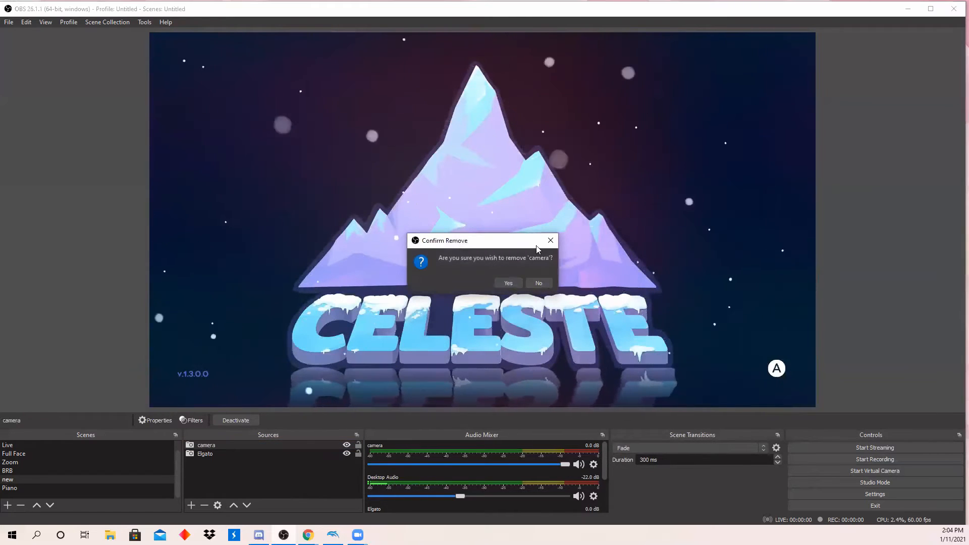
left_click(507, 284)
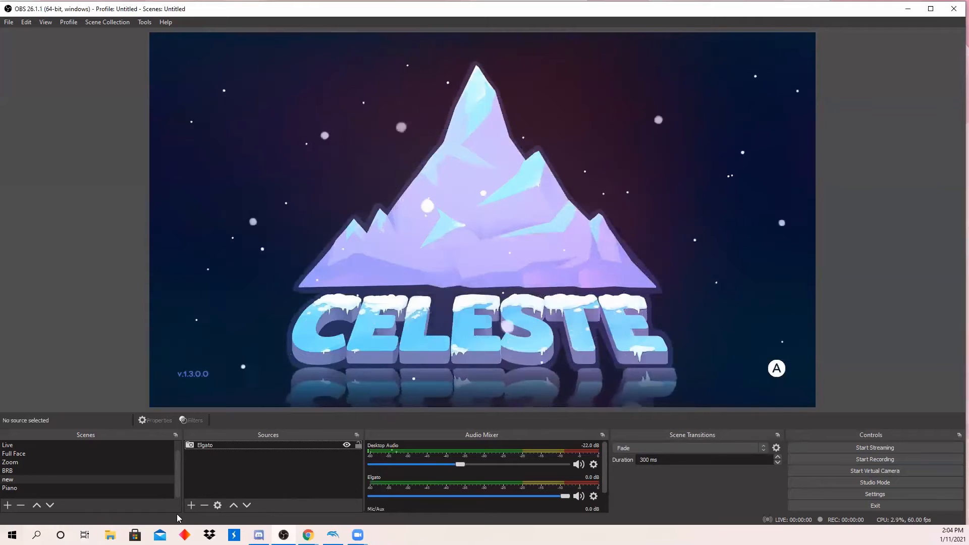
Add a new image source that uses 345636.jpg from the Desktop folder as a stand-in for the webcam
left_click(191, 506)
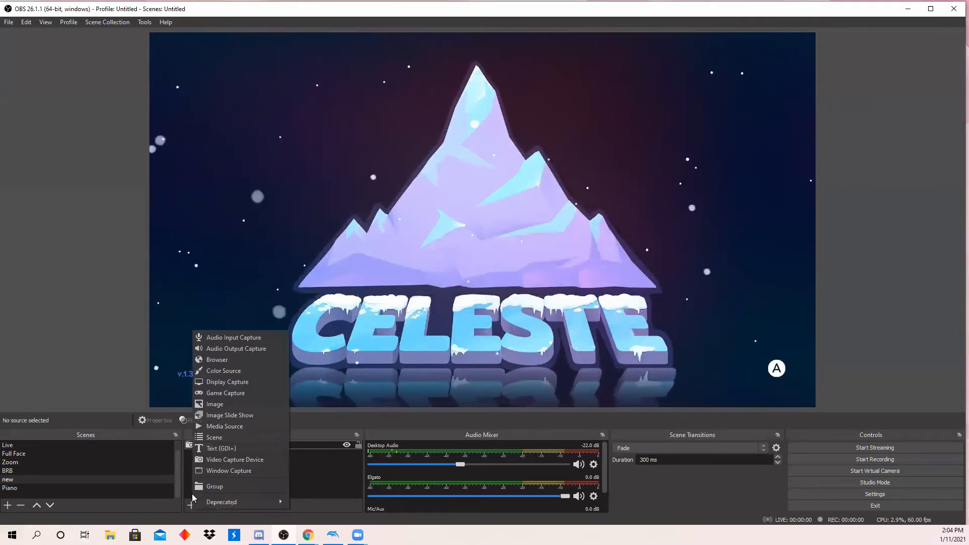
left_click(235, 406)
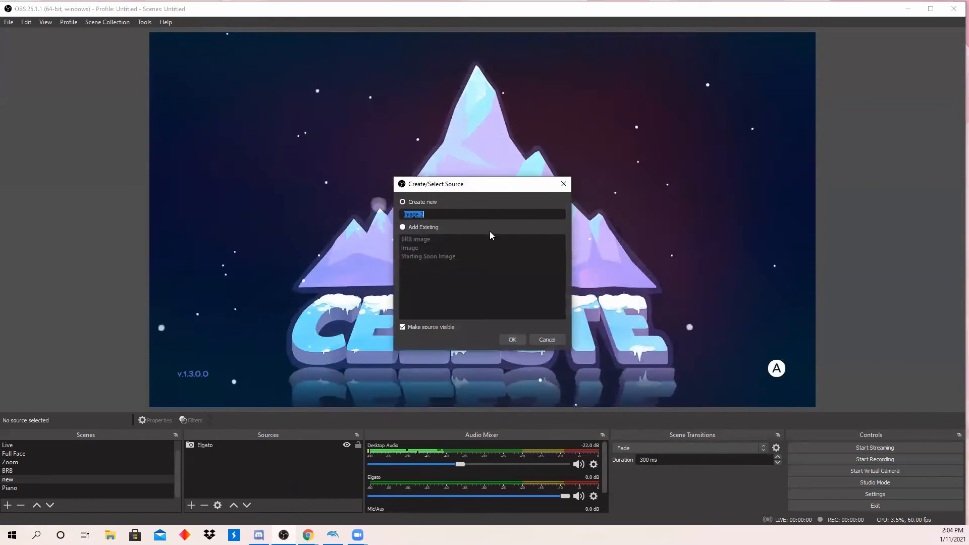
left_click(512, 339)
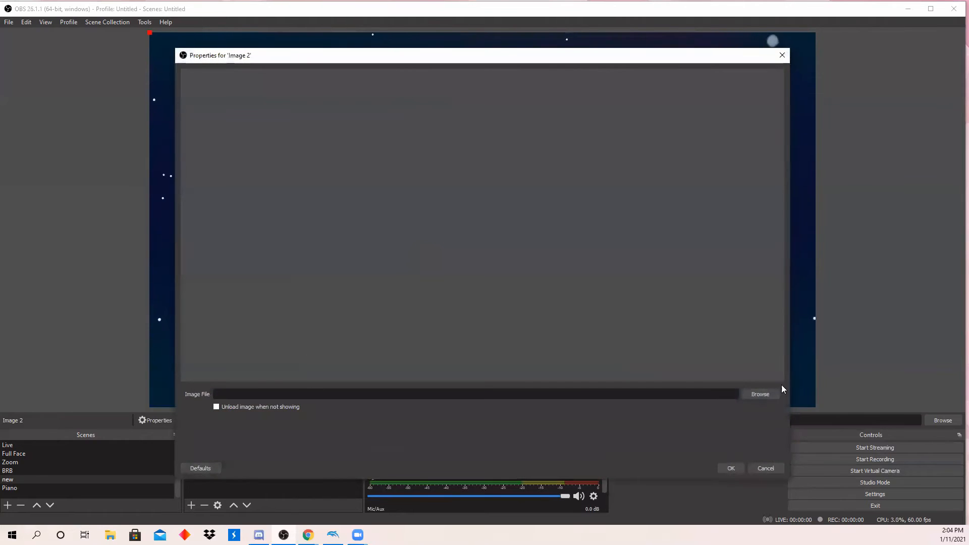
left_click(761, 394)
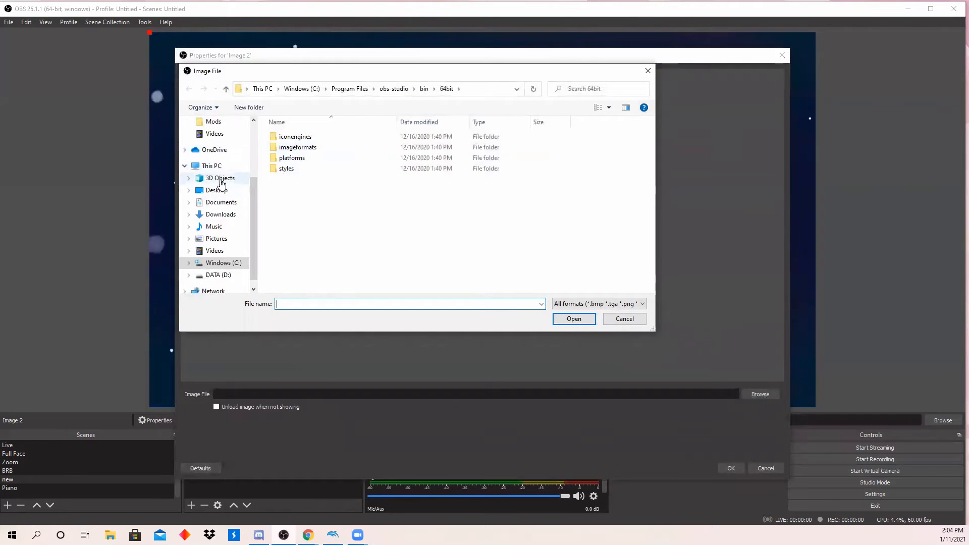
left_click(222, 204)
left_click(223, 193)
double_click(348, 152)
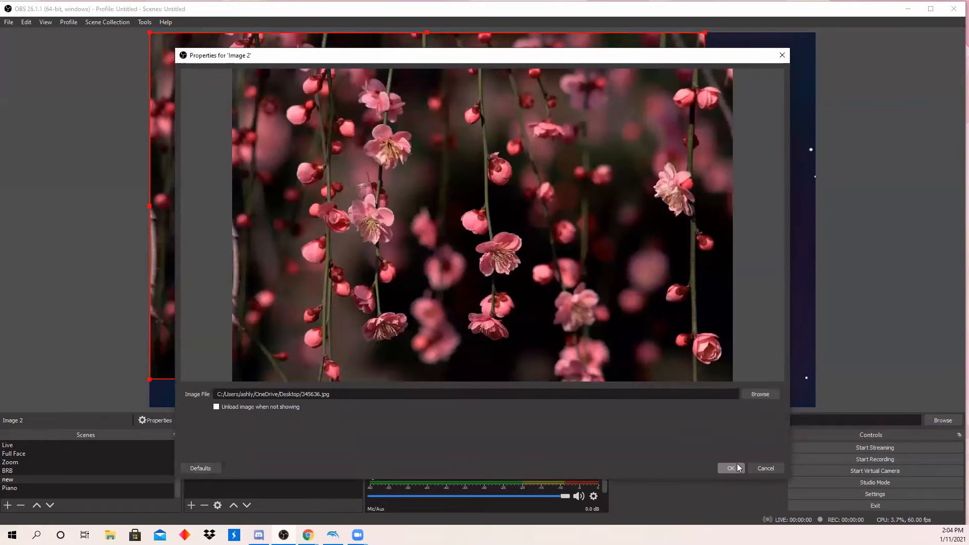
left_click(737, 468)
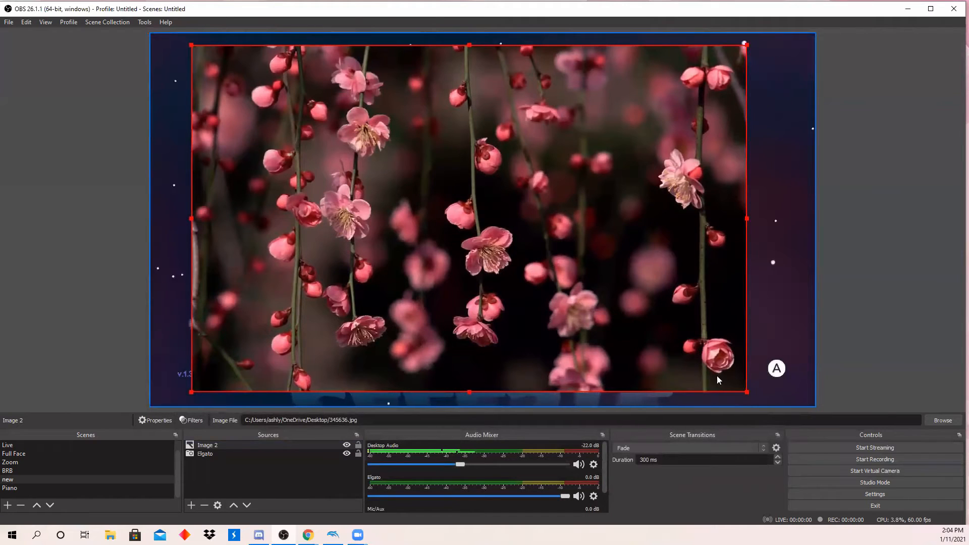
Shrink the flower image to a small webcam-sized overlay and place it in the upper-right corner of the canvas
left_click_drag(748, 392, 407, 175)
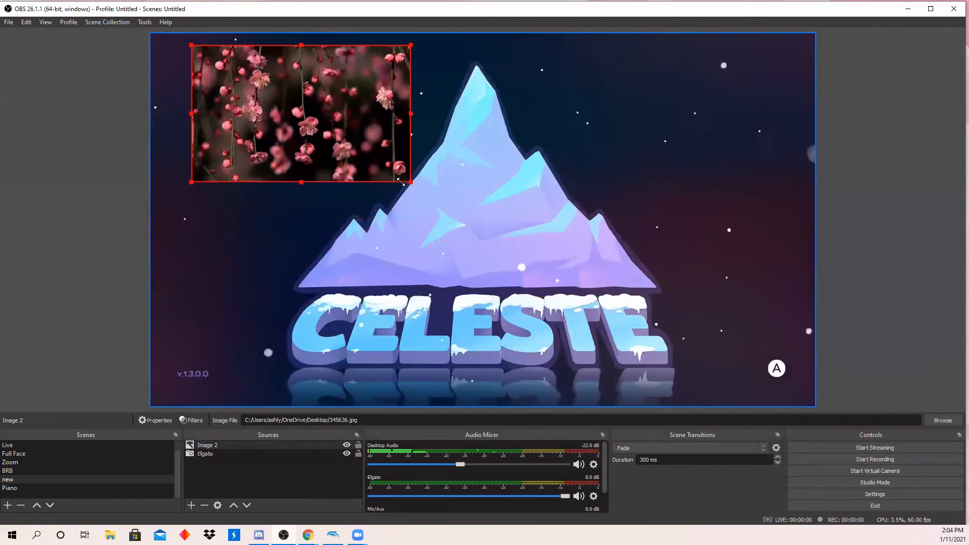
left_click_drag(325, 117, 295, 121)
left_click_drag(381, 185, 774, 77)
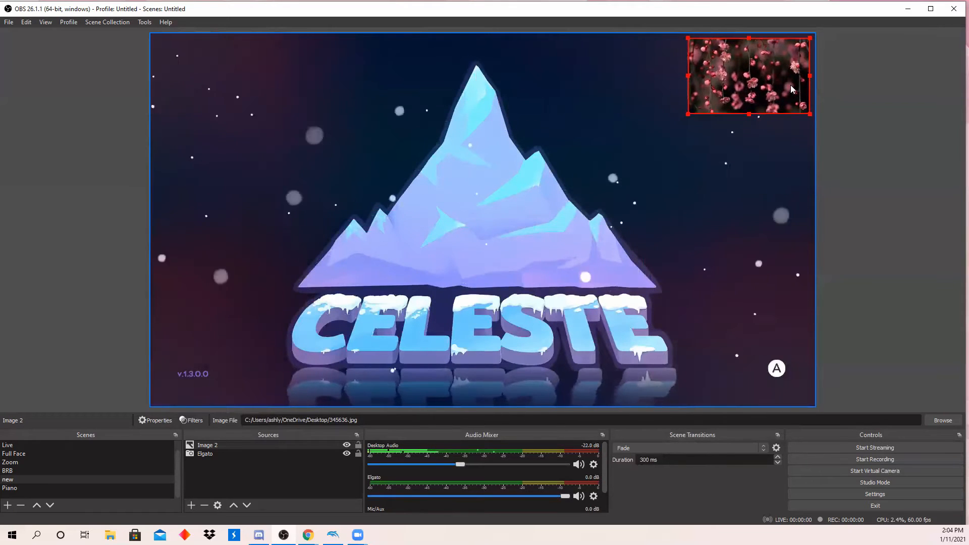
left_click(864, 108)
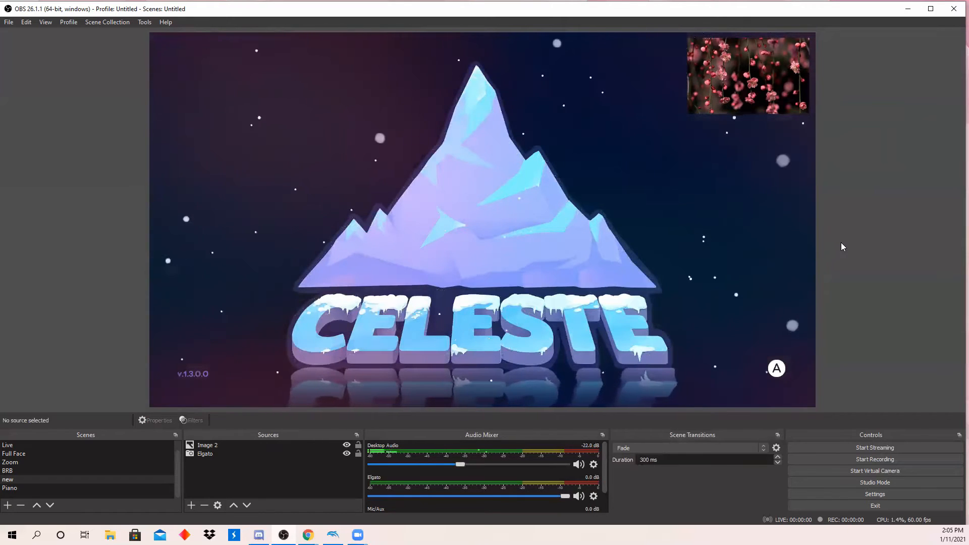
Enlarge the flower image slightly and reposition it just inside the upper-right corner of the canvas
left_click(743, 113)
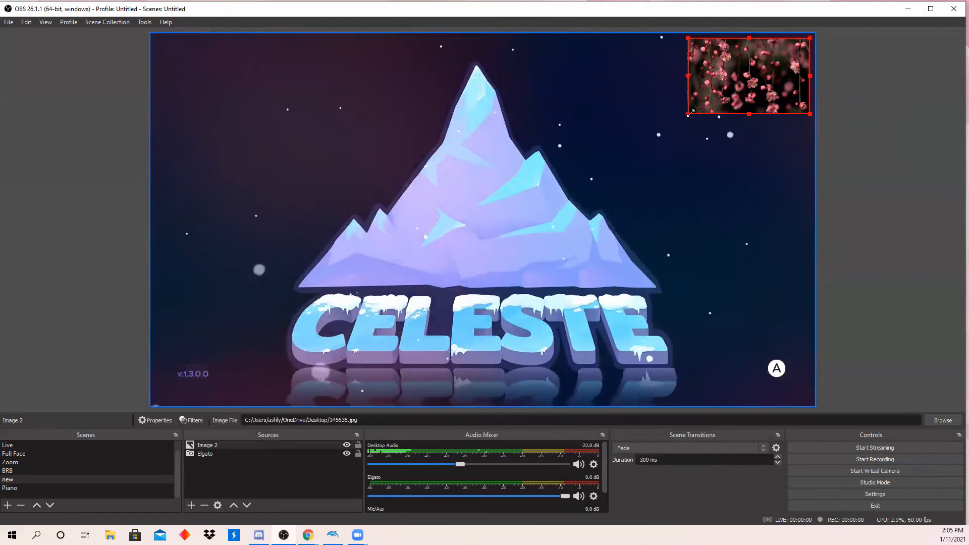
left_click_drag(690, 113, 424, 290)
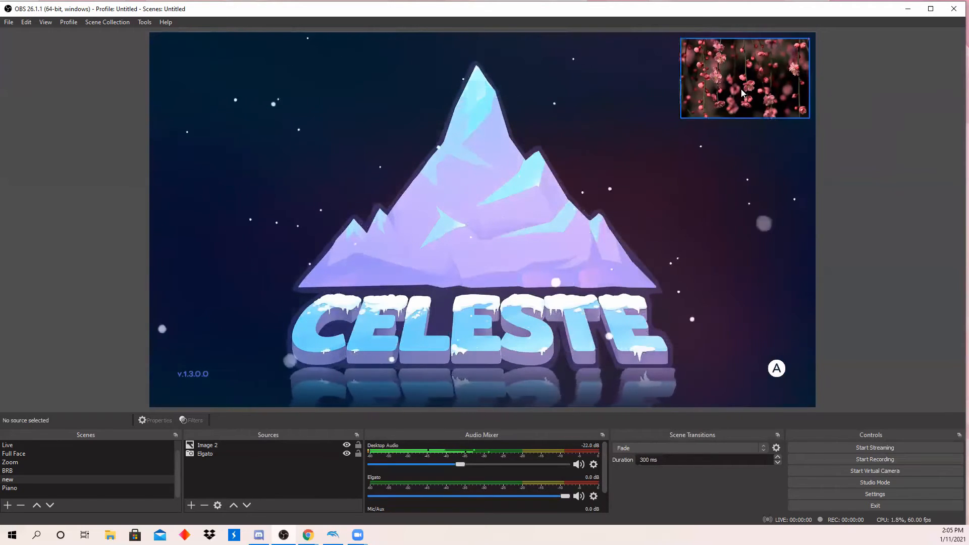
left_click_drag(742, 93, 781, 74)
left_click(56, 182)
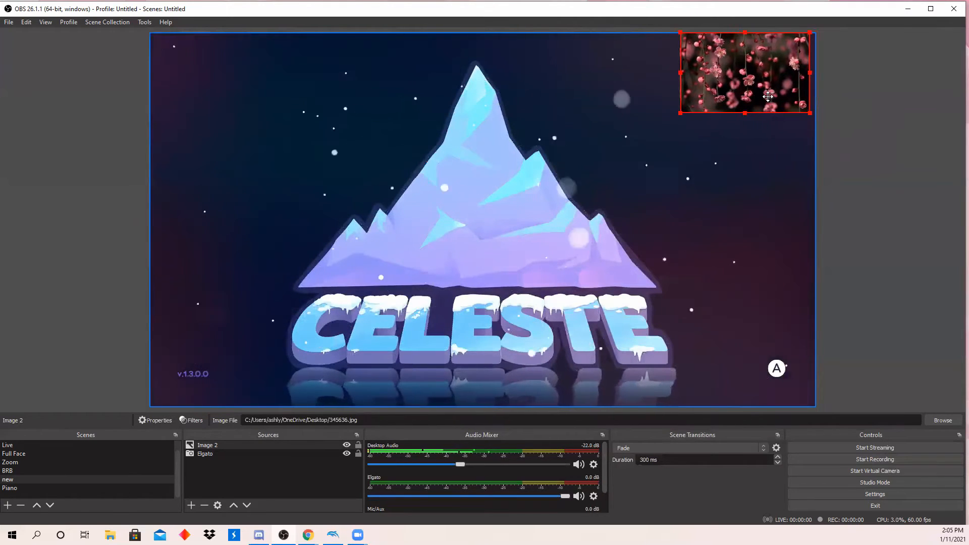
left_click_drag(770, 95, 769, 100)
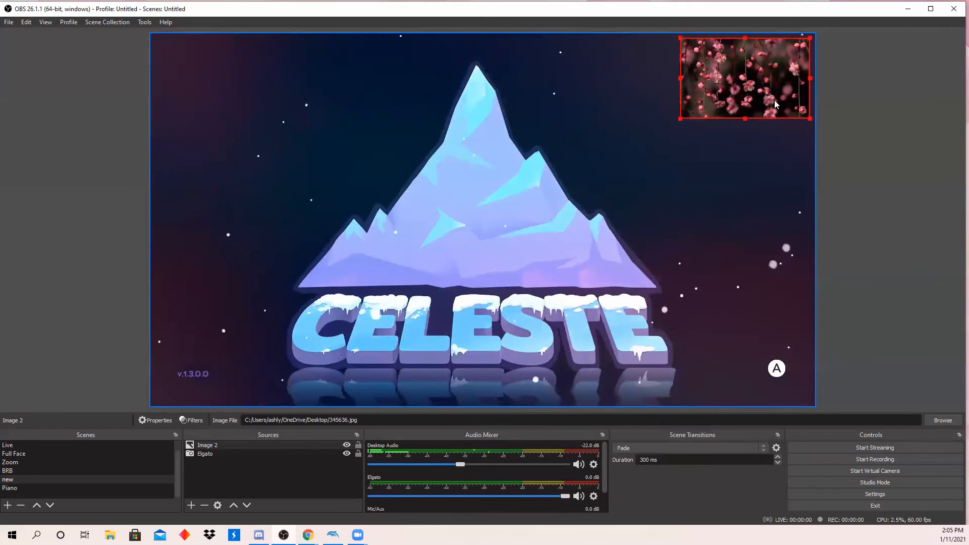
left_click(877, 86)
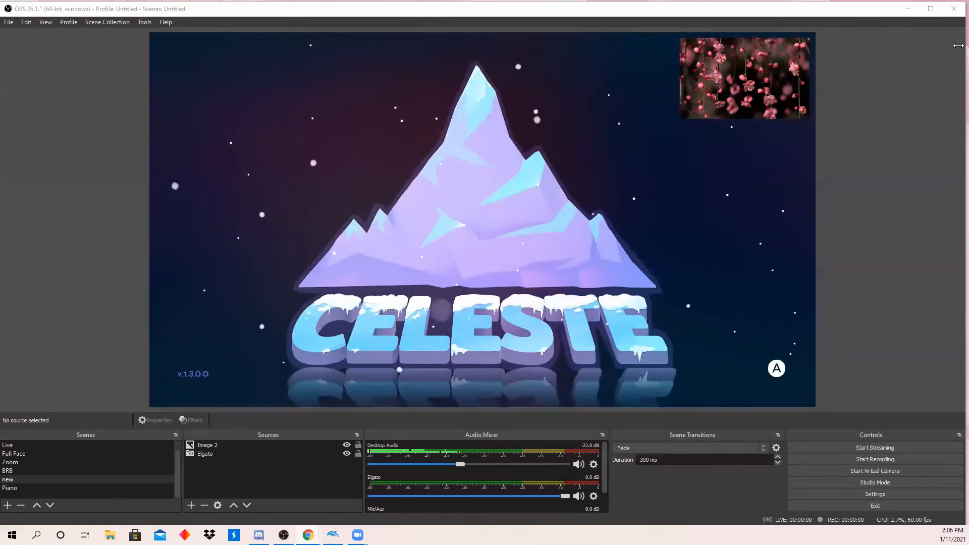
Narrow the OBS window to half the screen and fit the Chrome window with the Streamlabs Alert Box page beside it
left_click_drag(958, 46, 470, 46)
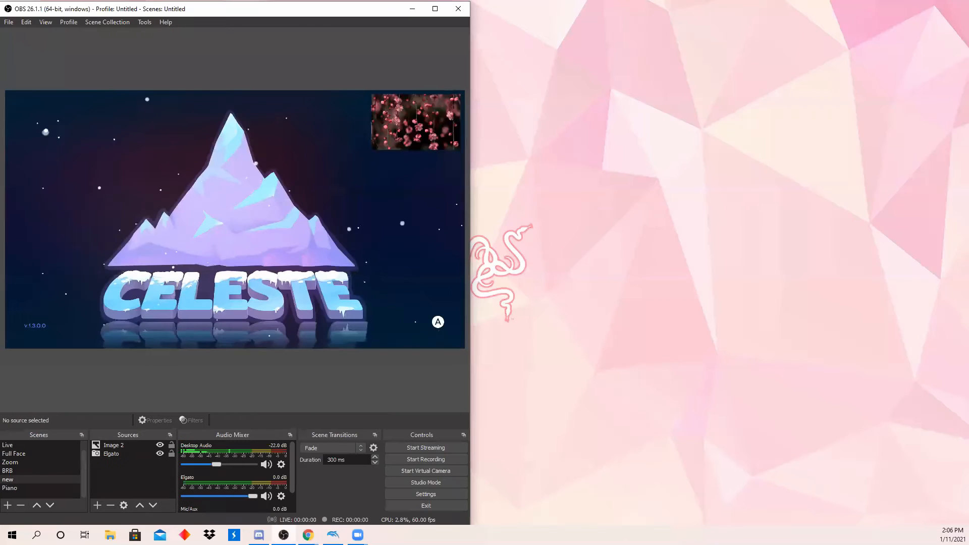
left_click(308, 535)
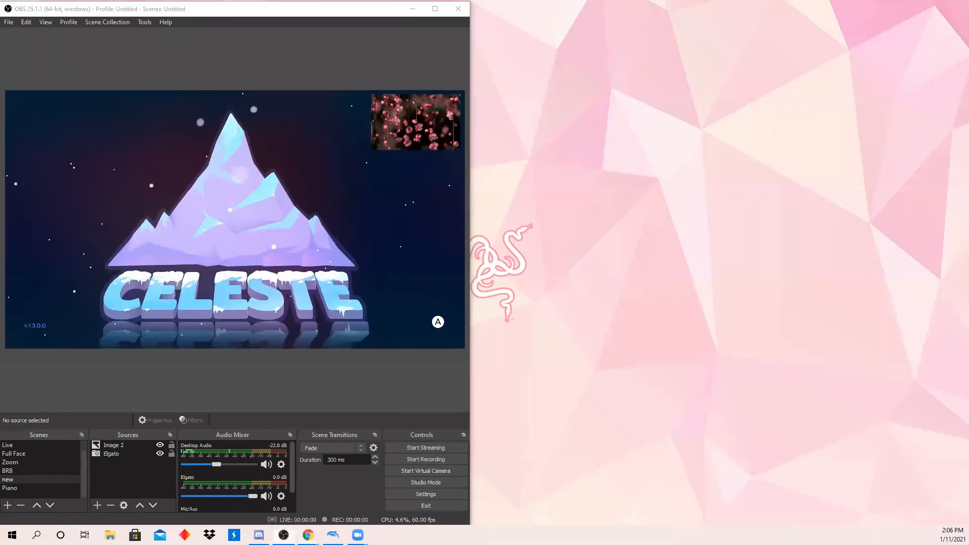
left_click(346, 492)
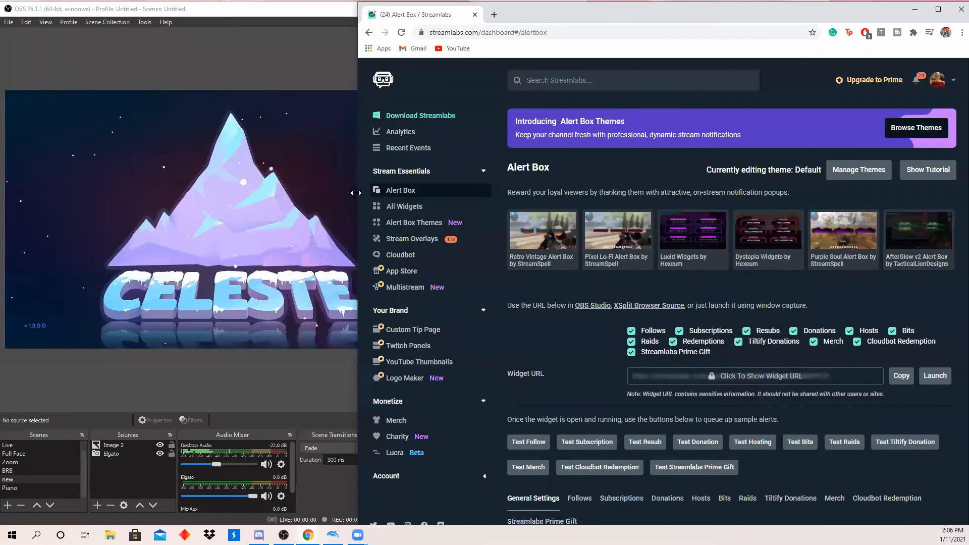
left_click_drag(356, 193, 469, 193)
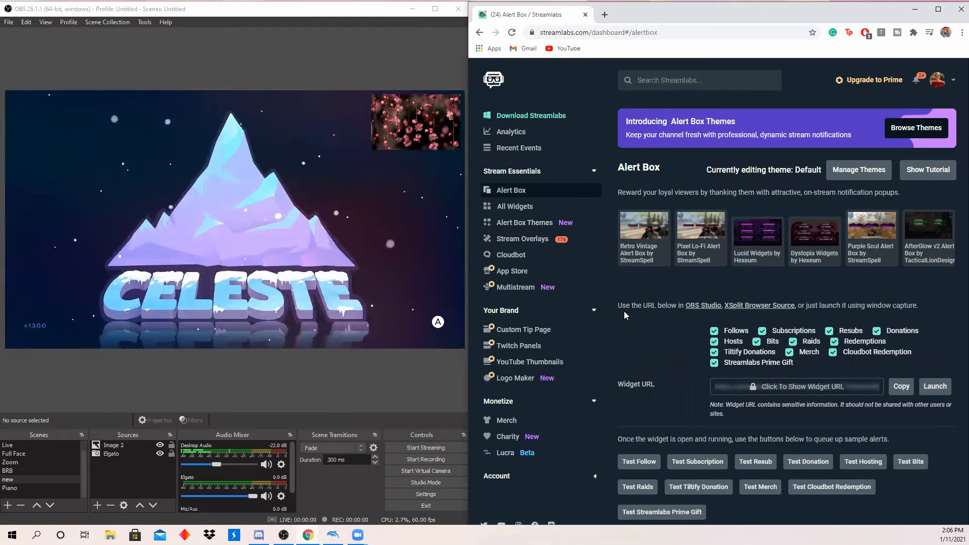
Review the Alert Box general settings and the Follows alert options, including layout, animation, message template and image
scroll(624, 311, "down", 6)
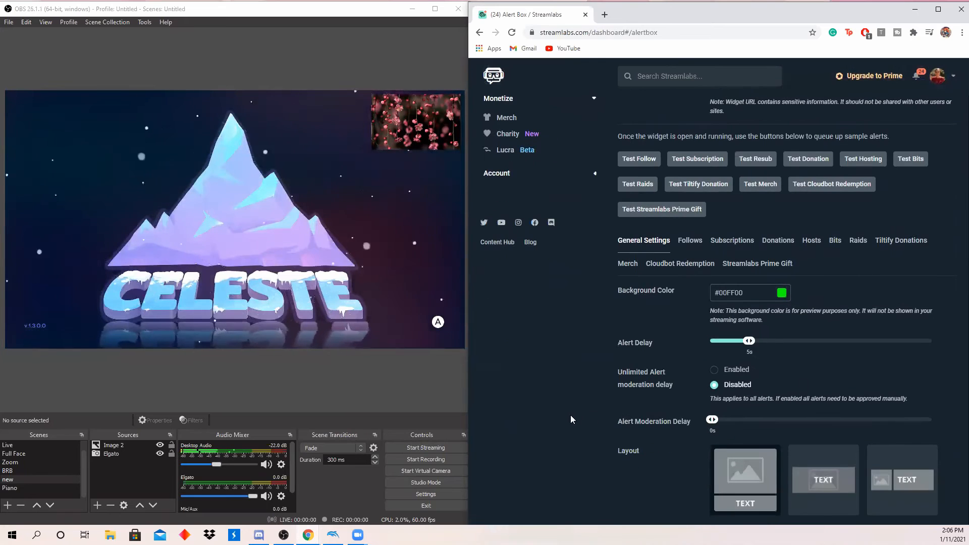
left_click(692, 242)
scroll(713, 260, "down", 5)
scroll(623, 289, "up", 5)
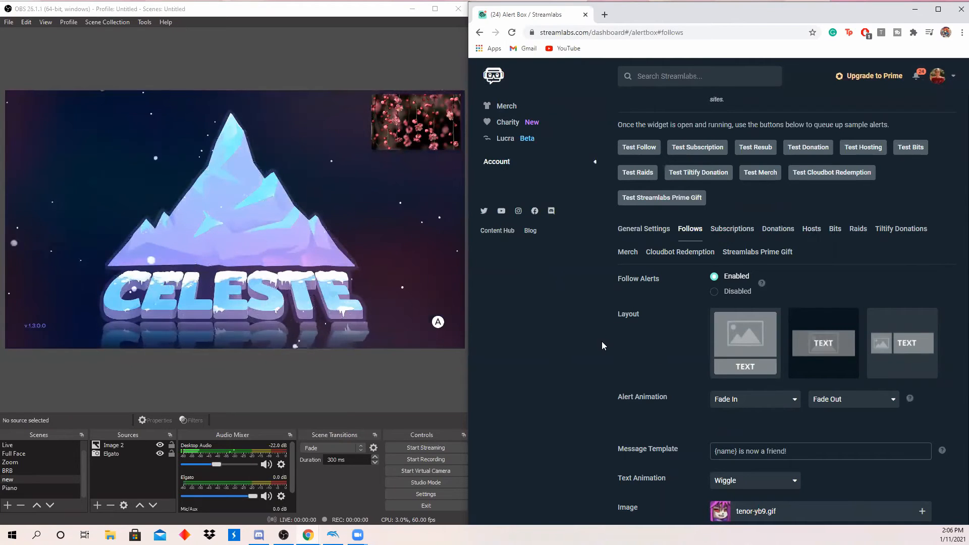
scroll(604, 350, "up", 4)
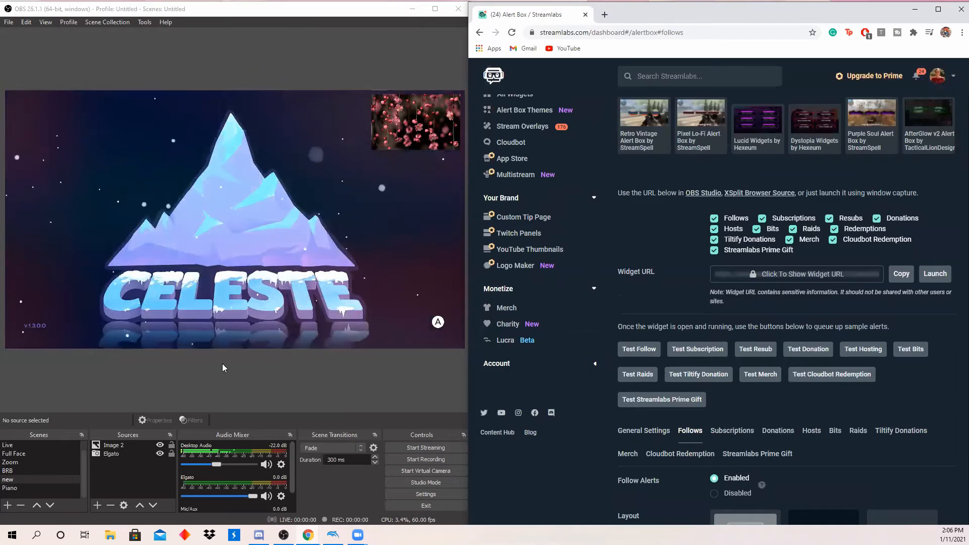
Copy the Alert Box widget URL in Streamlabs and add a new browser source to the OBS scene under its default name
left_click(903, 275)
left_click(250, 396)
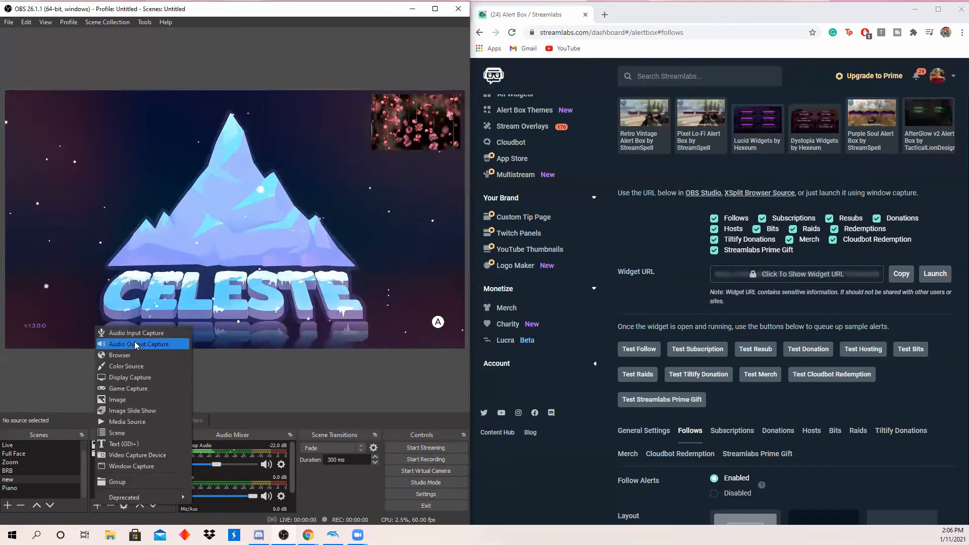
left_click(128, 353)
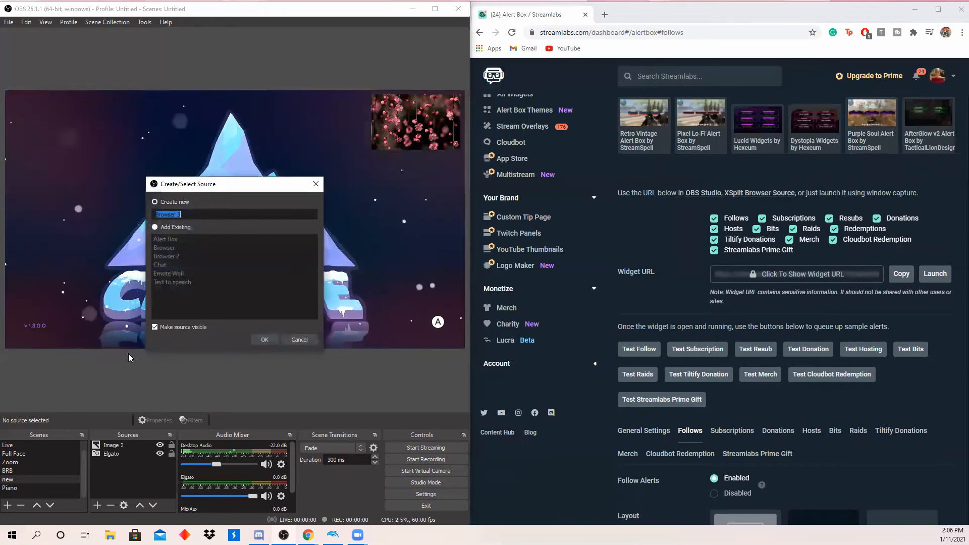
left_click(257, 340)
Replace the new browser source's default URL with the copied Alert Box widget URL and accept its properties
double_click(152, 322)
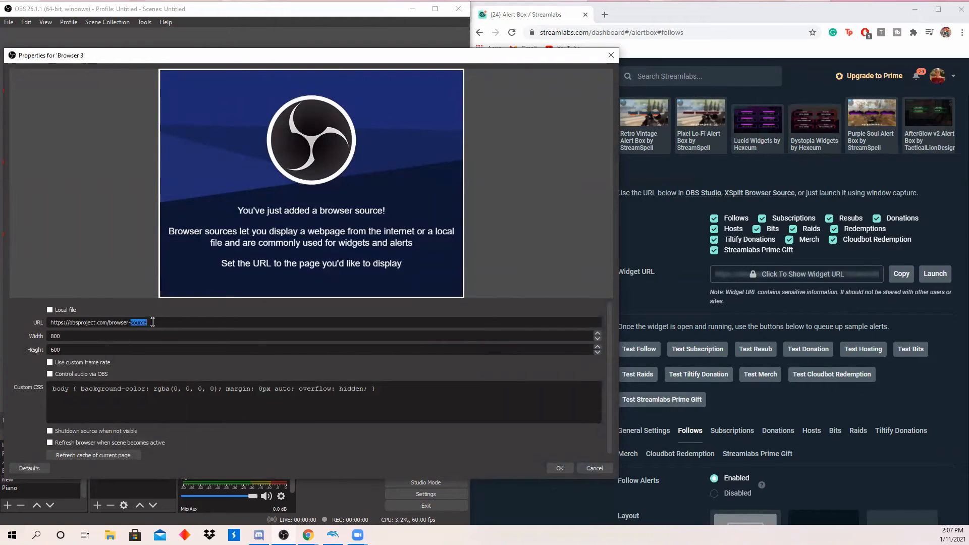
right_click(153, 322)
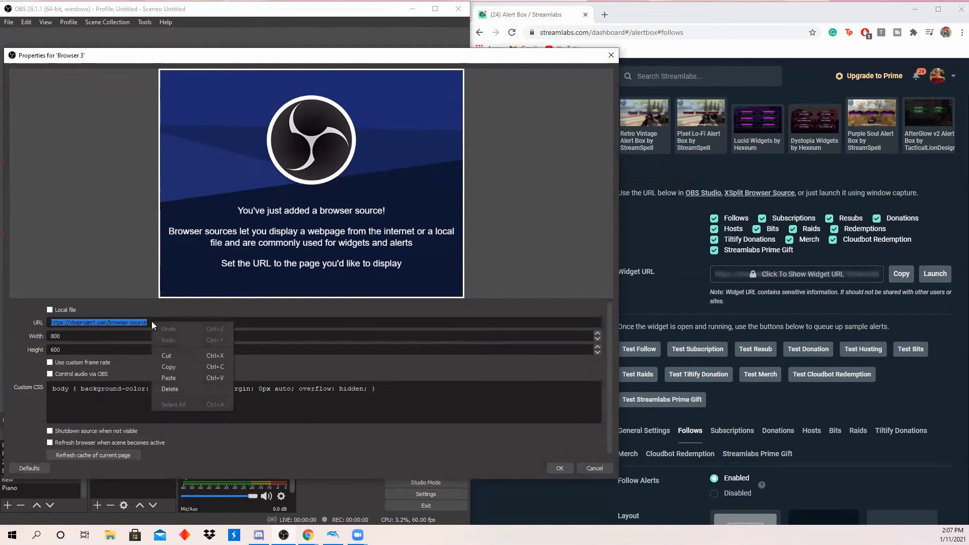
left_click(190, 377)
left_click(560, 468)
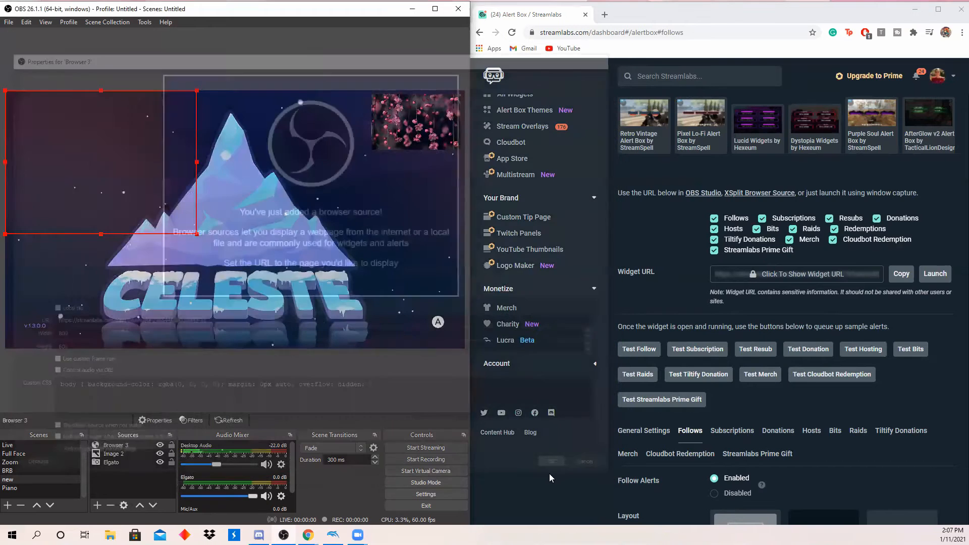
Enlarge the alert browser source to cover much of the canvas and centre it over the gameplay
left_click_drag(89, 157, 147, 173)
left_click_drag(252, 250, 340, 315)
left_click_drag(243, 227, 280, 239)
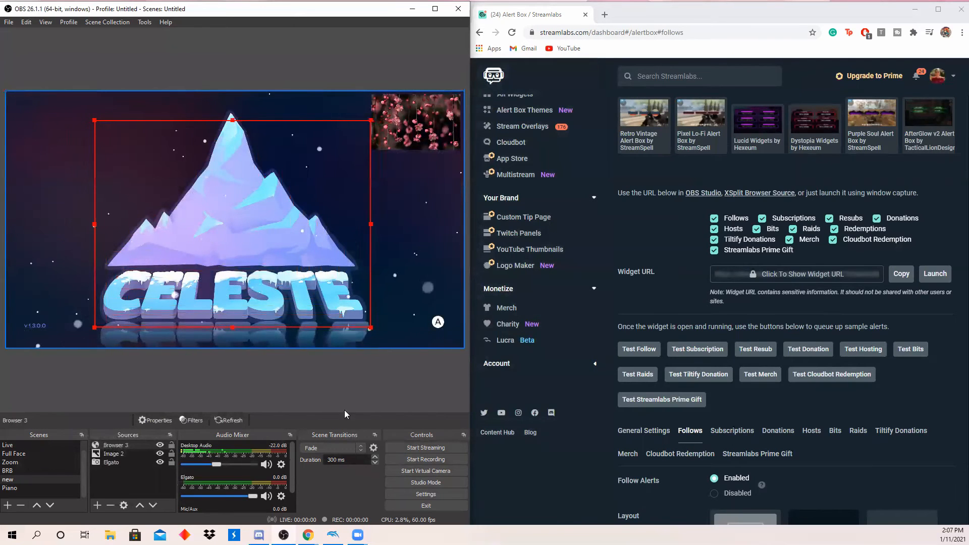
left_click(356, 392)
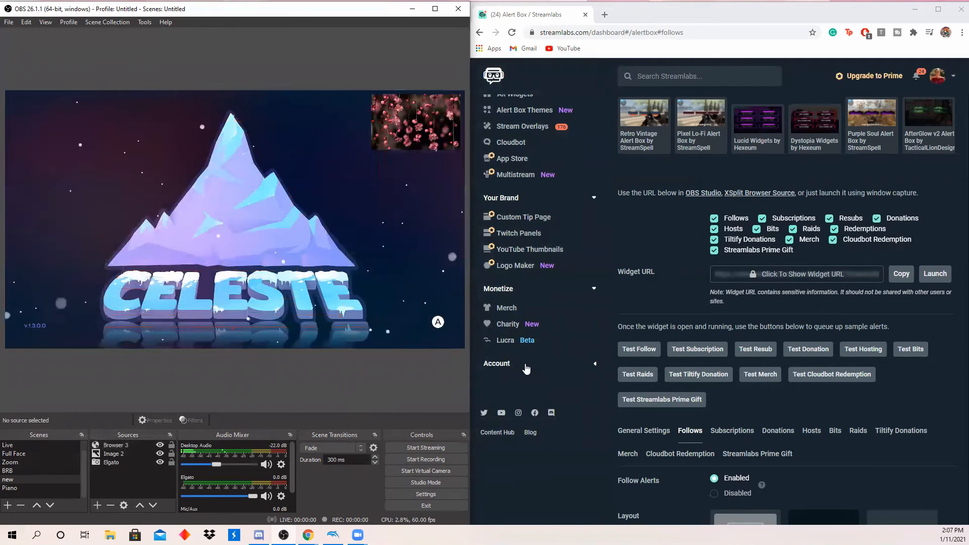
Send sample follow and raid alerts from Streamlabs to check the alert box on the OBS canvas
left_click(585, 462)
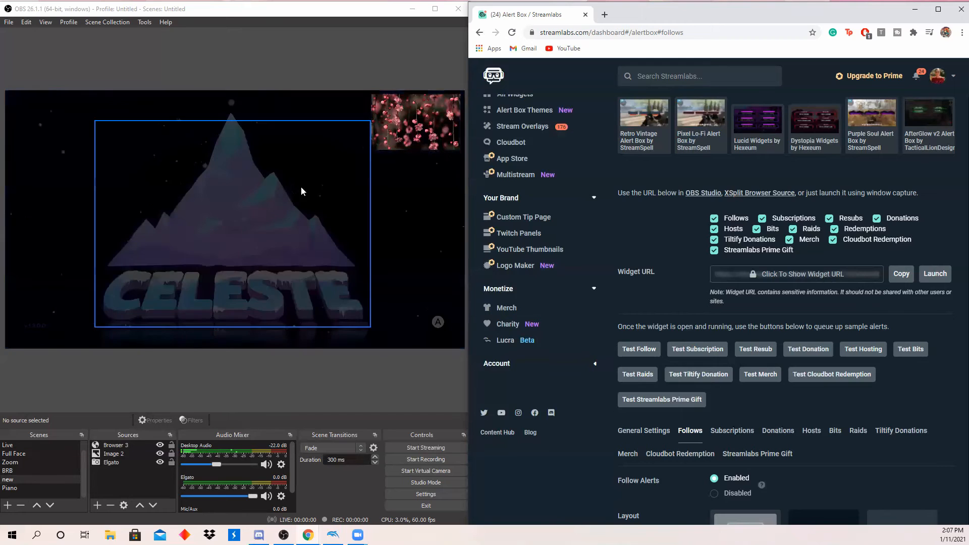
left_click(302, 378)
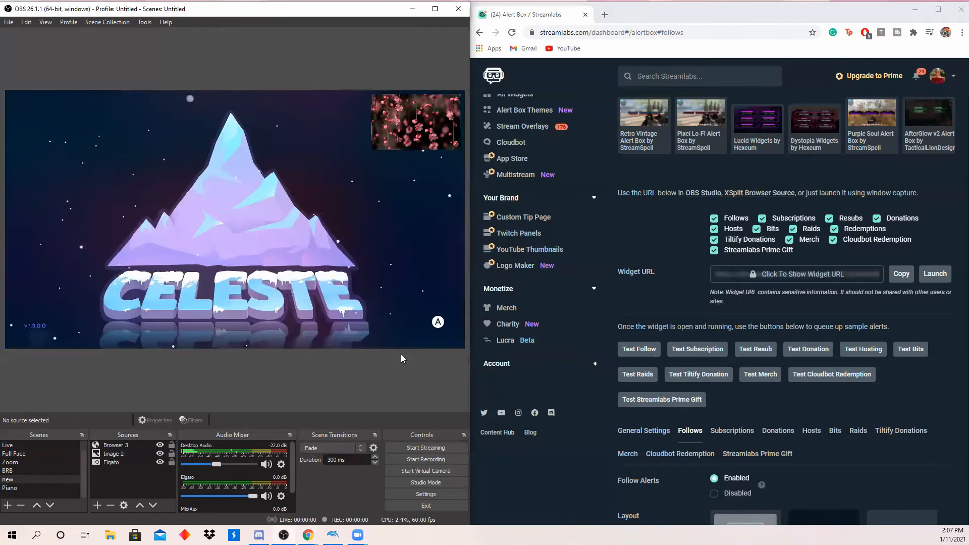
left_click(653, 349)
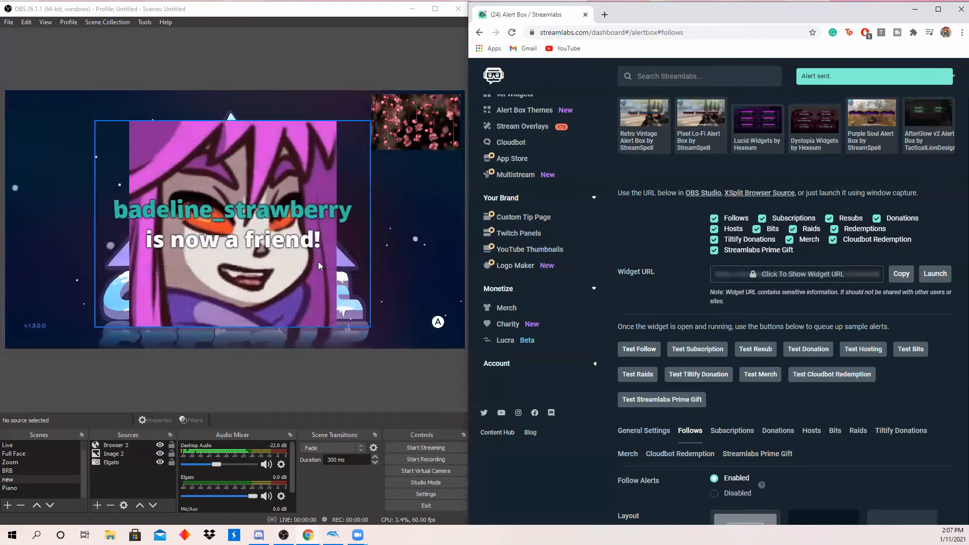
scroll(641, 304, "down", 2)
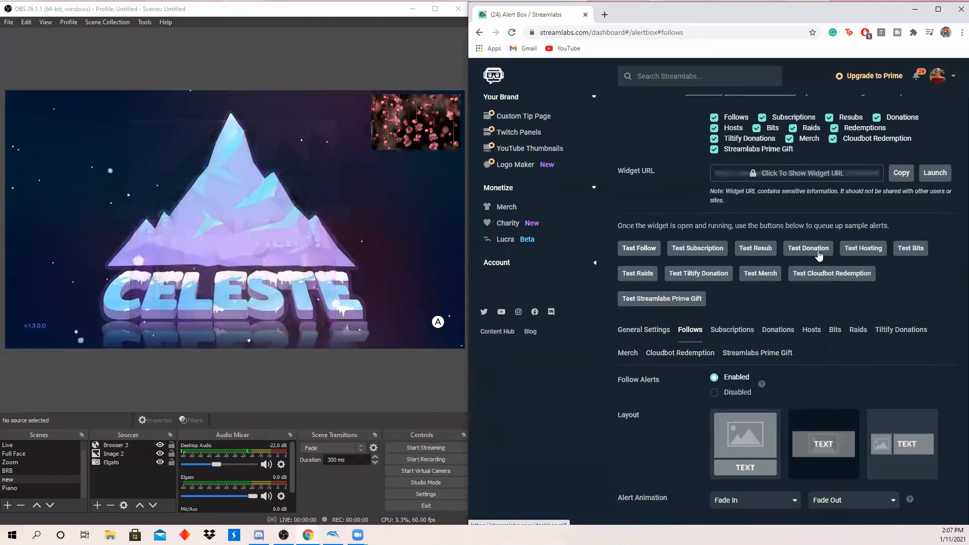
left_click(643, 277)
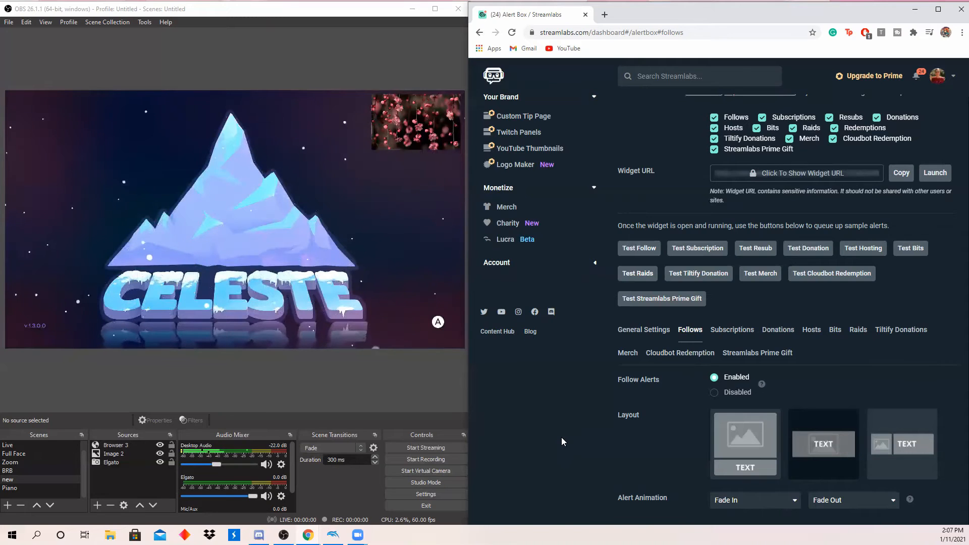
Look over the Alert Box page from its themes down to the follow alert's image, sound and duration options
scroll(562, 442, "up", 4)
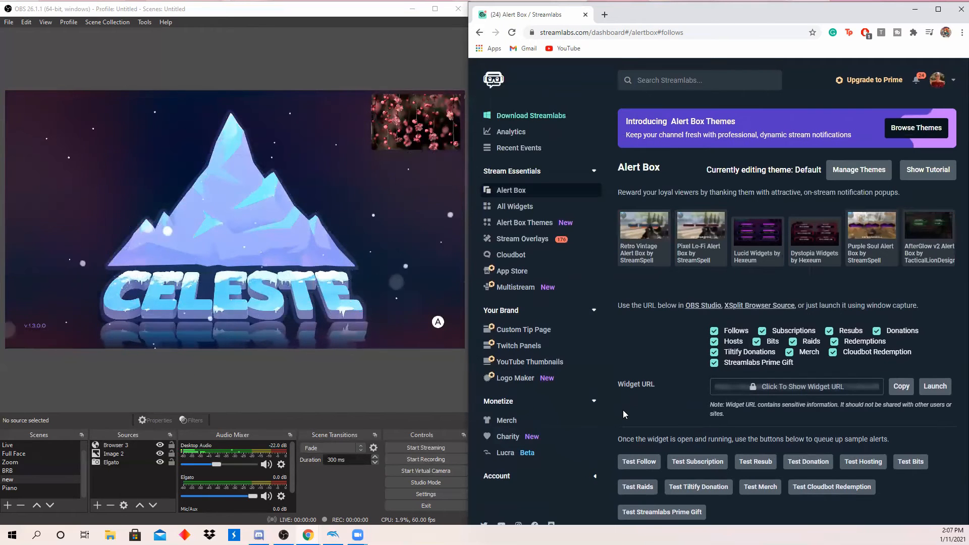
scroll(623, 409, "down", 5)
scroll(695, 297, "down", 7)
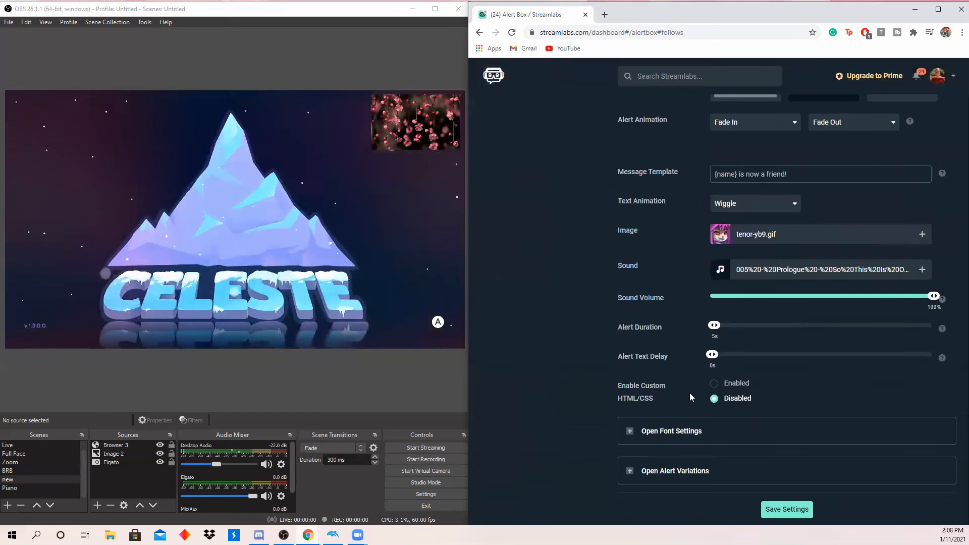
scroll(689, 389, "up", 8)
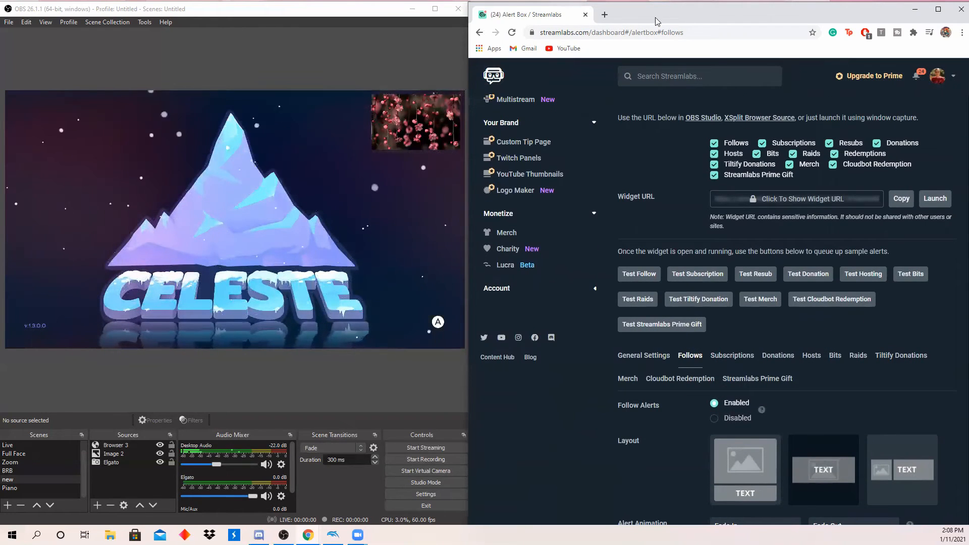
scroll(636, 94, "up", 4)
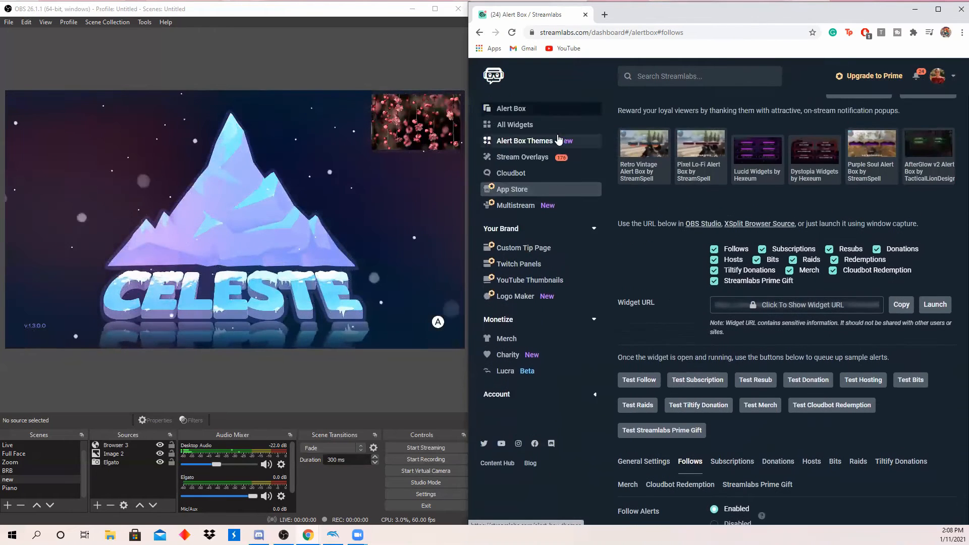
Open the Streamlabs gallery of all widgets and browse from Alert Box down to Emote Wall and Media Share
left_click(537, 208)
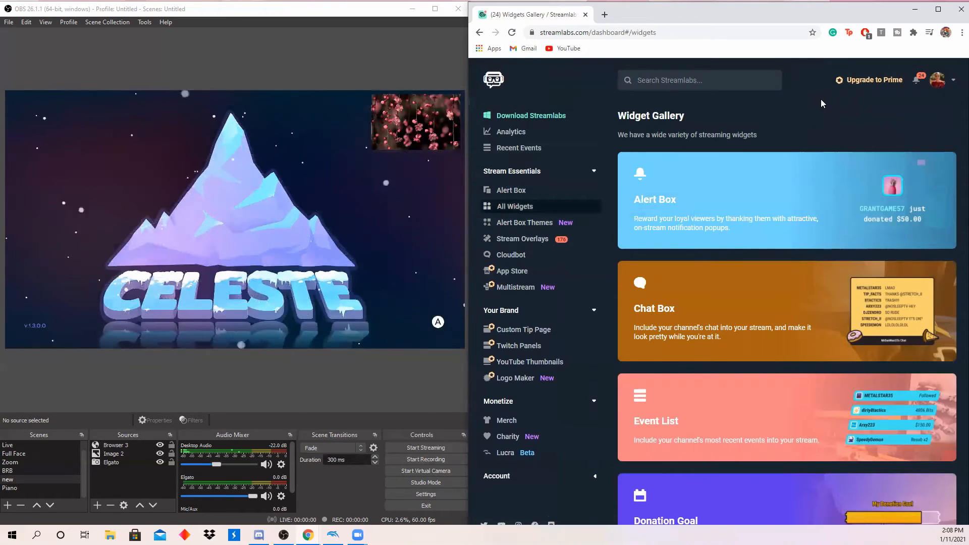
scroll(807, 111, "down", 5)
scroll(790, 124, "down", 2)
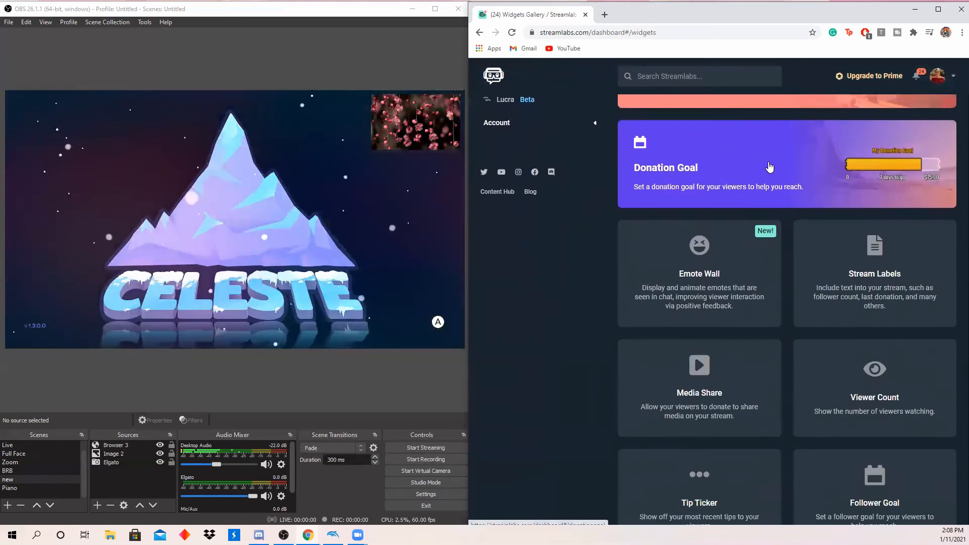
scroll(748, 282, "up", 4)
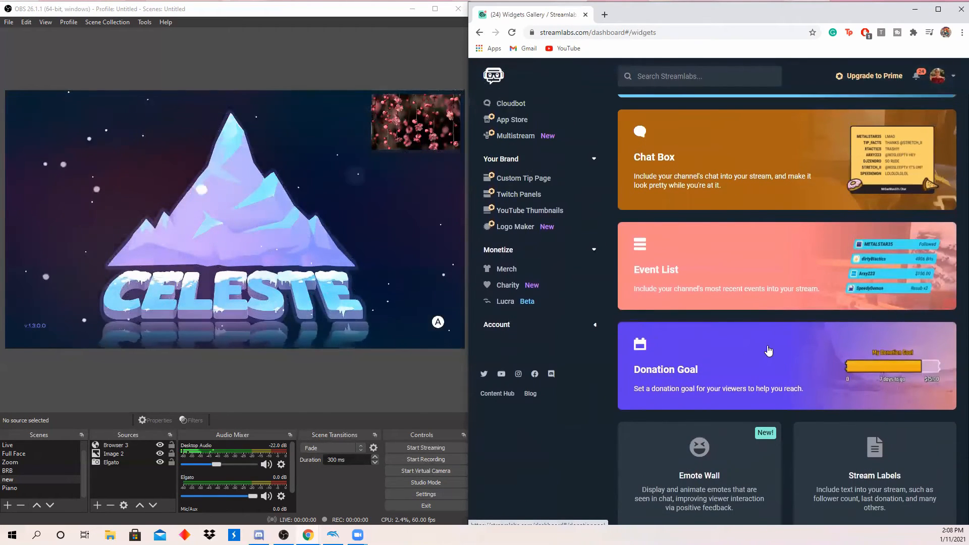
scroll(813, 376, "up", 4)
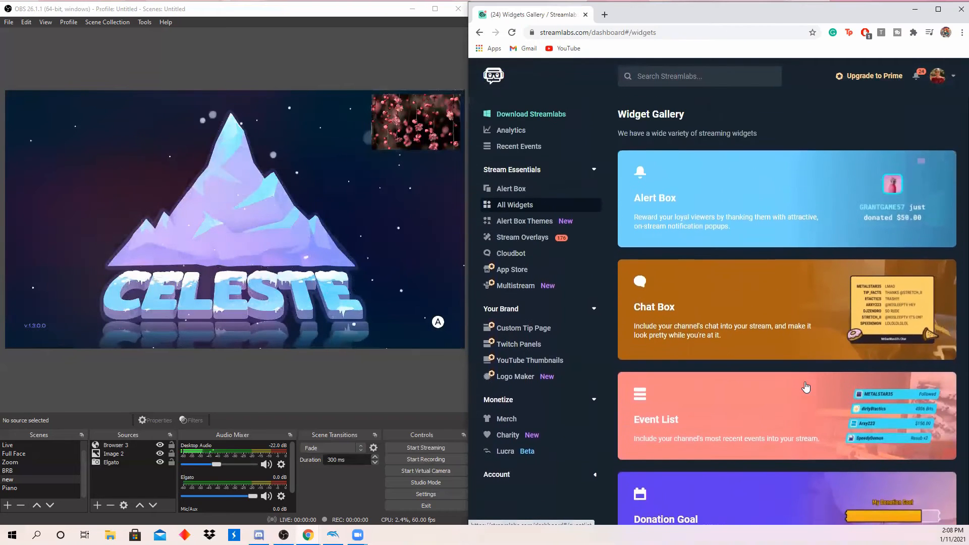
scroll(805, 380, "down", 2)
scroll(805, 380, "down", 7)
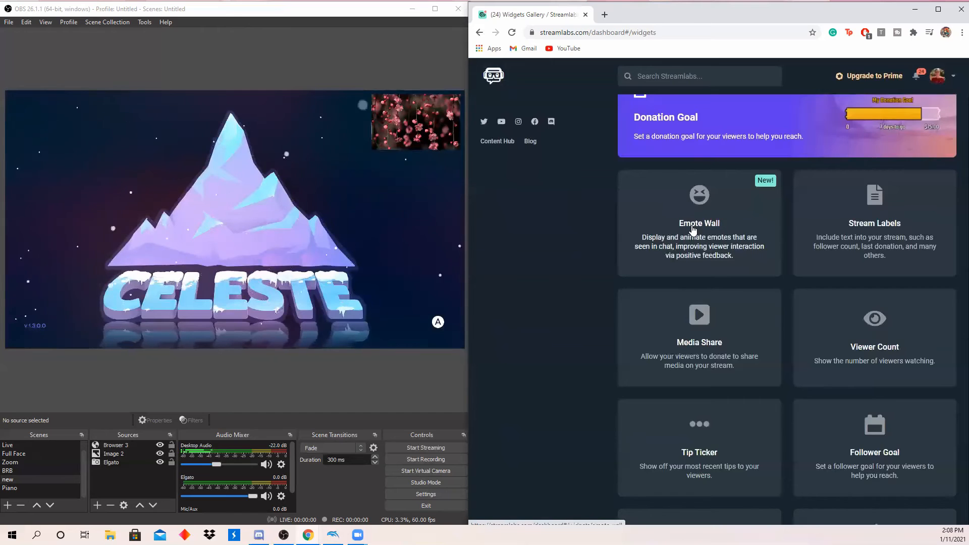
Examine the Emote Wall widget's URL, demo, duration and scale options, and return to the widget gallery
left_click(693, 227)
scroll(876, 253, "down", 1)
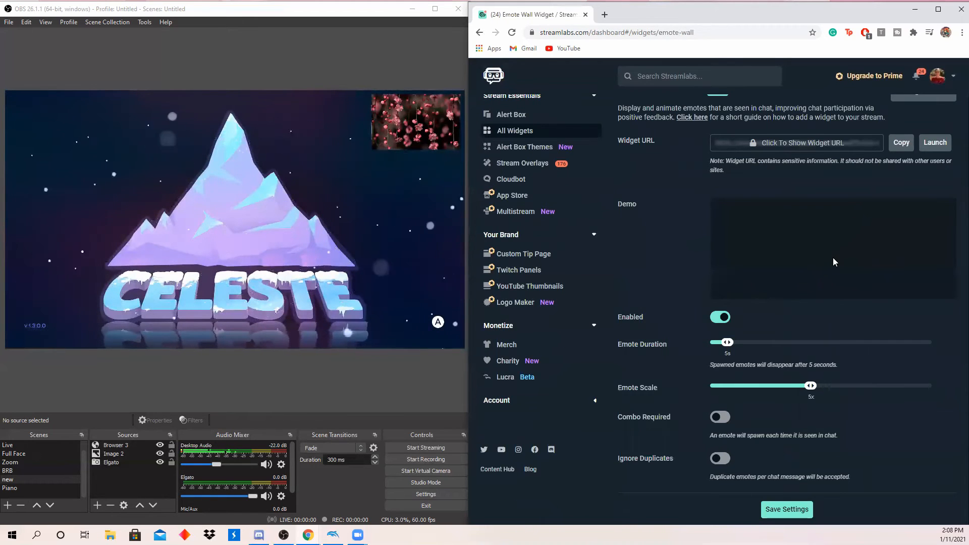
scroll(833, 258, "up", 1)
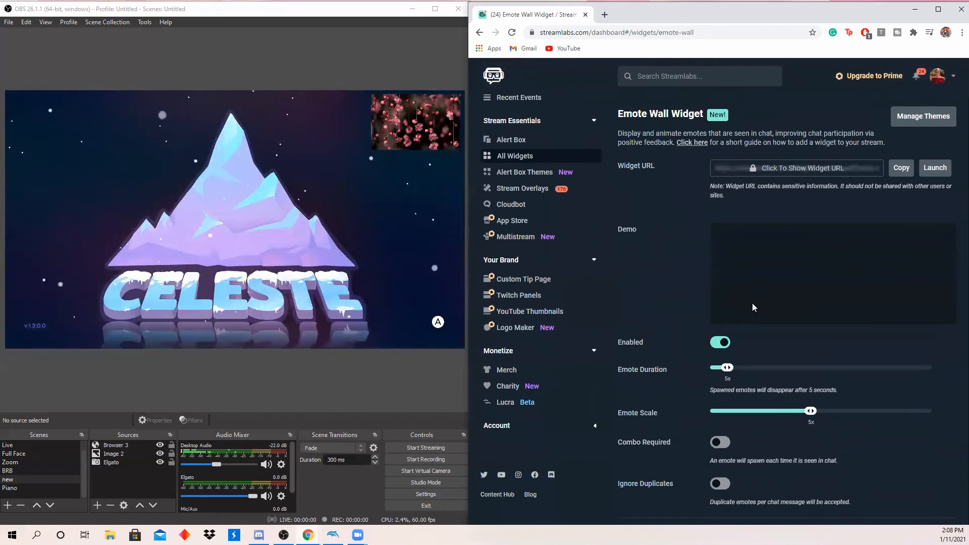
scroll(643, 225, "up", 1)
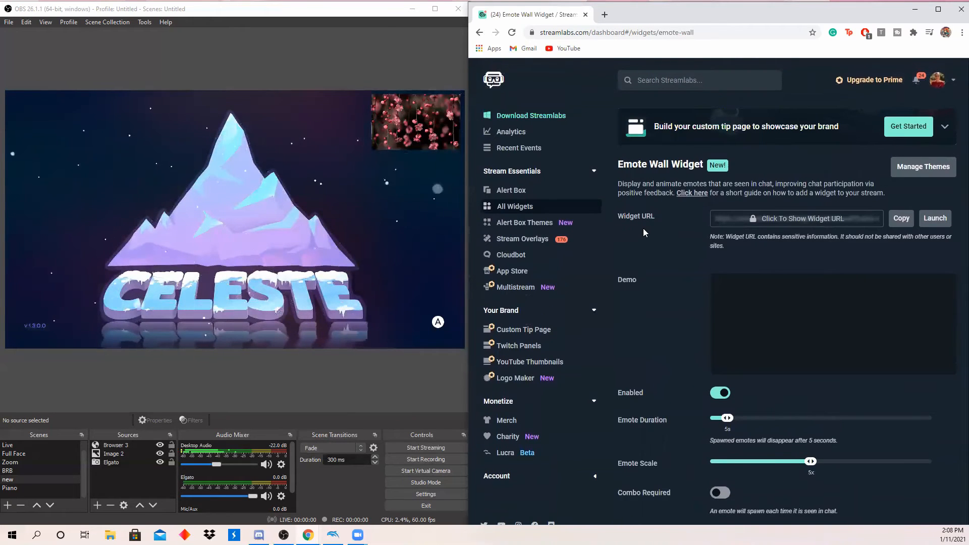
left_click(480, 32)
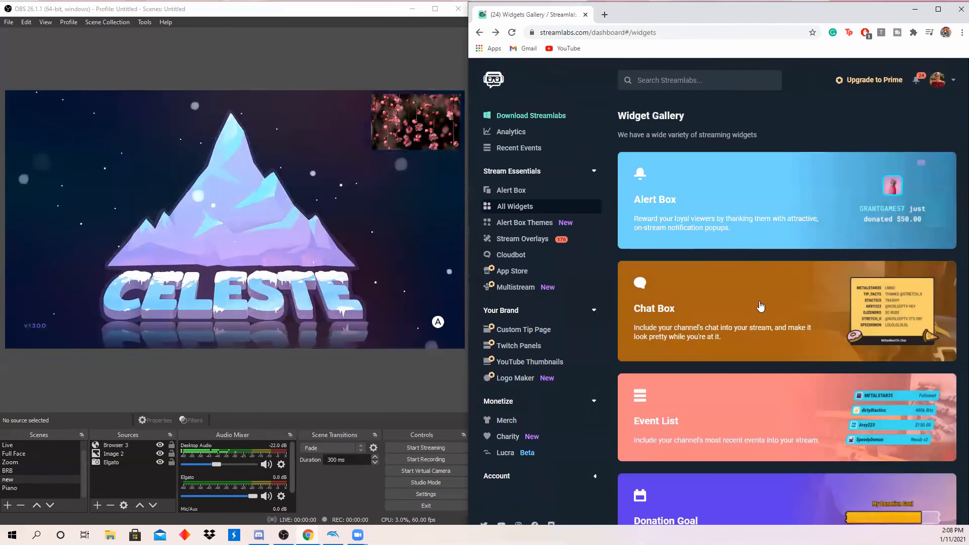
Browse the remaining gallery widgets, from Stream Labels and Viewer Count down to Spin Wheel and Poll
scroll(757, 311, "down", 3)
scroll(757, 311, "down", 5)
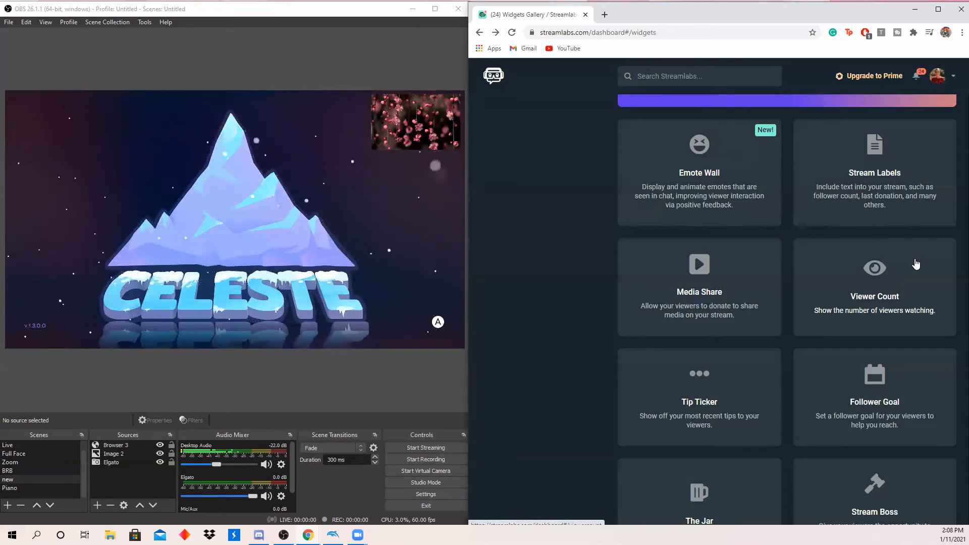
scroll(916, 264, "down", 2)
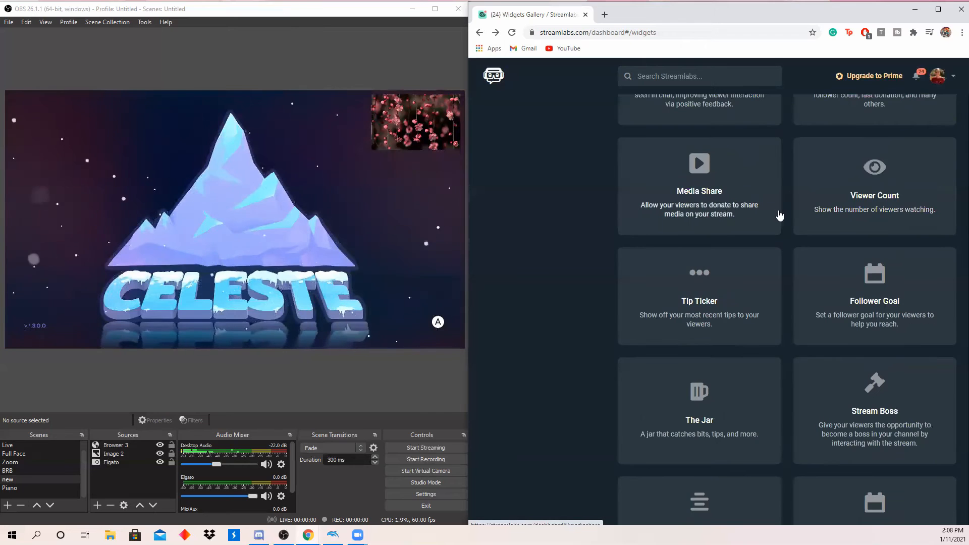
scroll(789, 216, "down", 4)
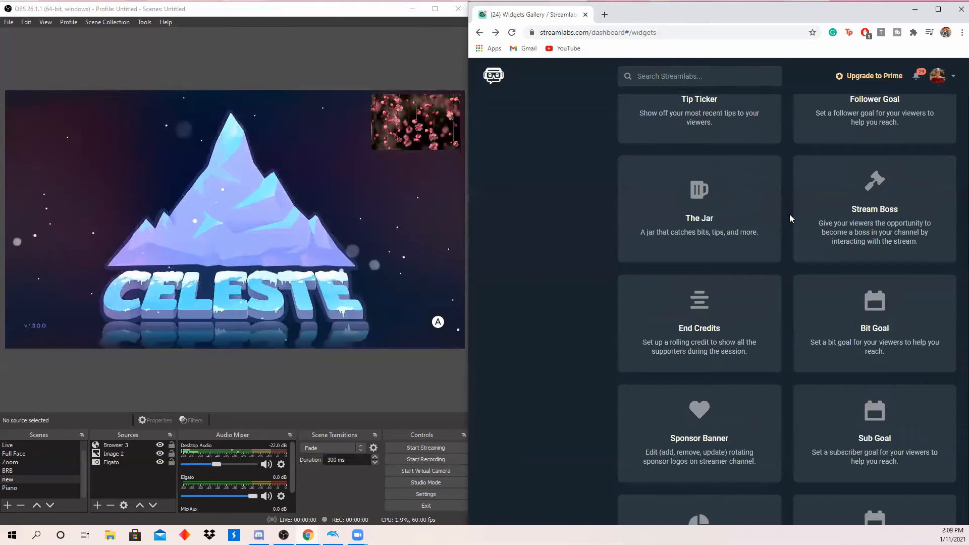
scroll(785, 217, "down", 3)
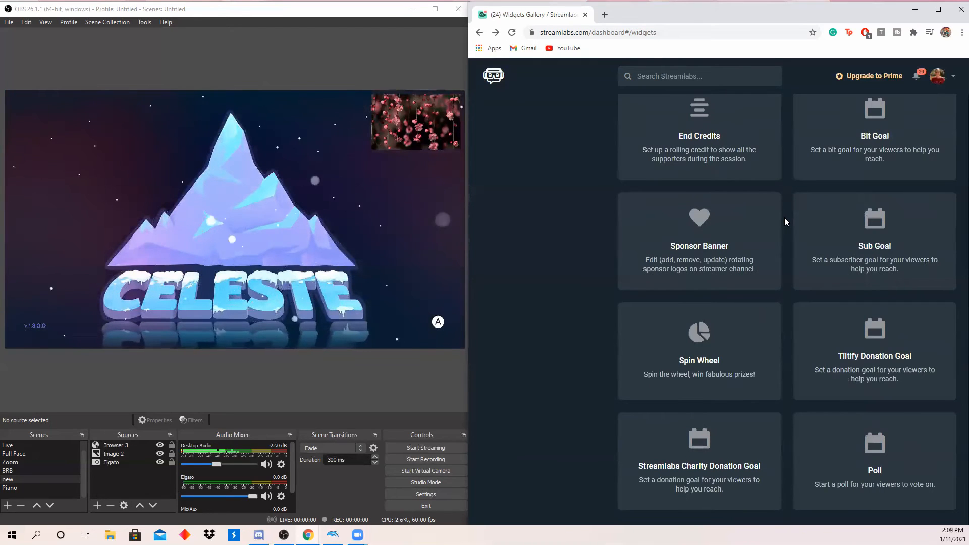
scroll(573, 341, "up", 5)
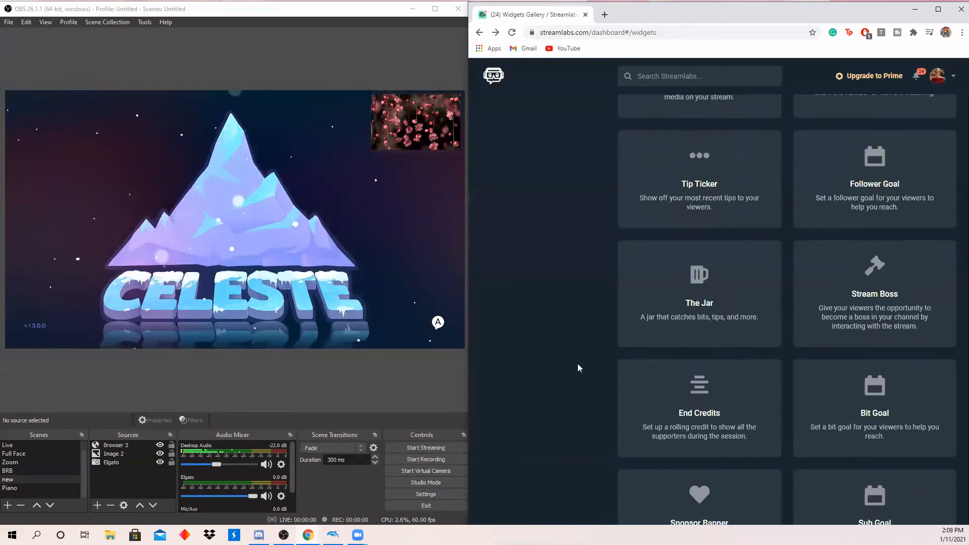
scroll(580, 368, "up", 10)
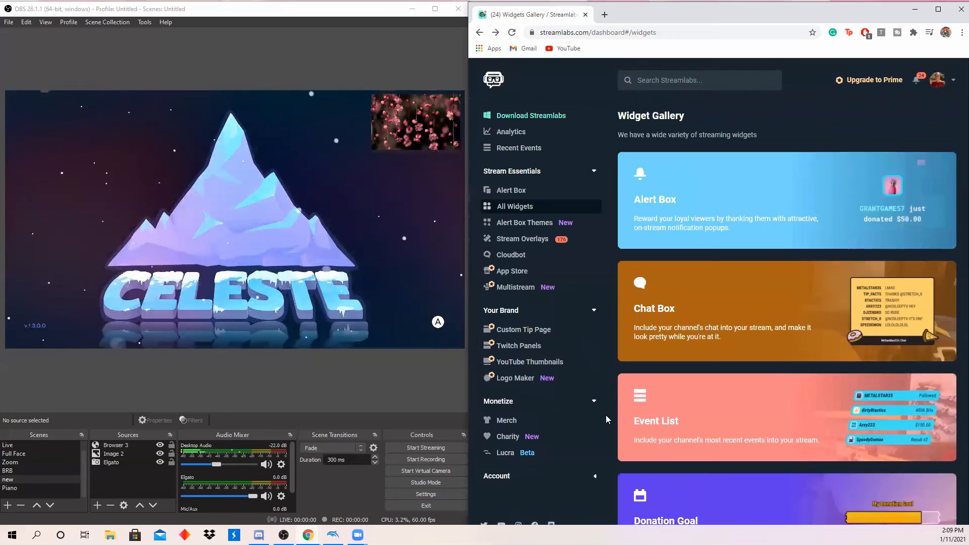
Minimize the Chrome window and widen the OBS window to the full width of the screen
left_click(915, 9)
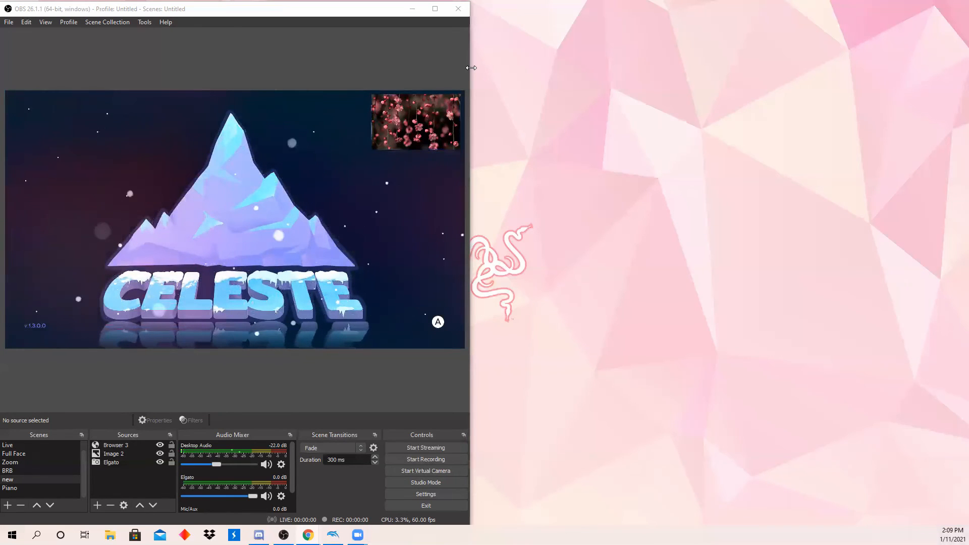
left_click_drag(471, 68, 966, 68)
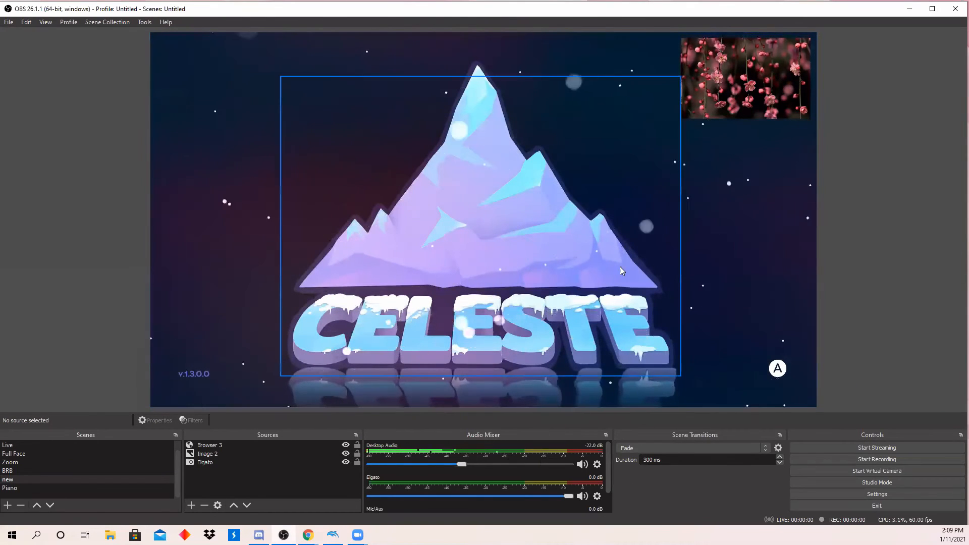
Open the settings and review the video resolution and FPS values, followed by the output bitrate and encoder options
left_click(907, 497)
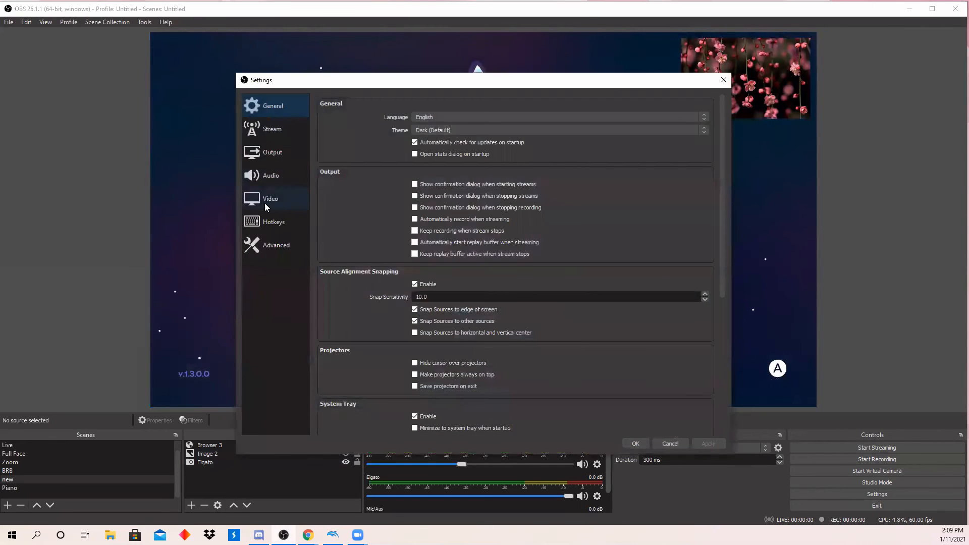
left_click(268, 202)
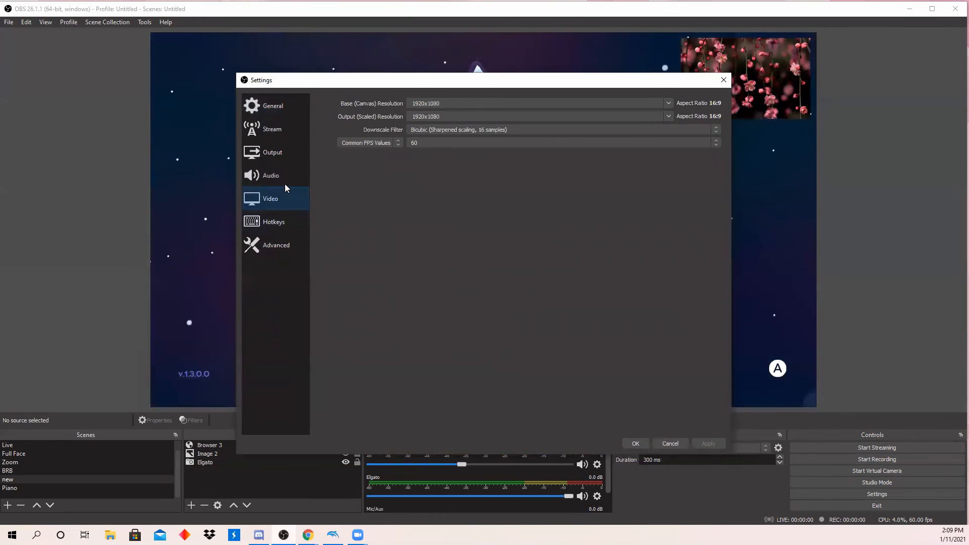
left_click(289, 159)
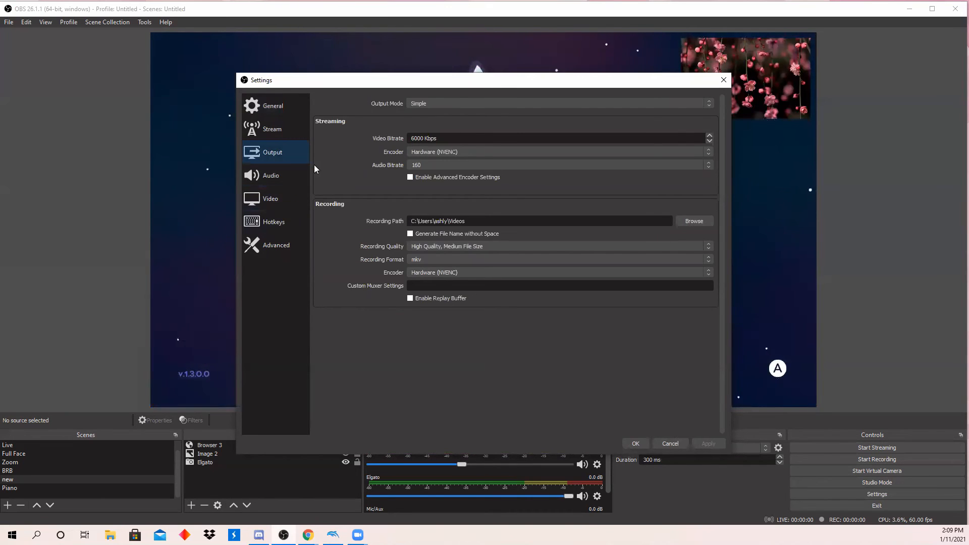
Examine the available streaming services and server choices in the stream settings, and close the settings without changes
left_click(283, 128)
left_click(446, 104)
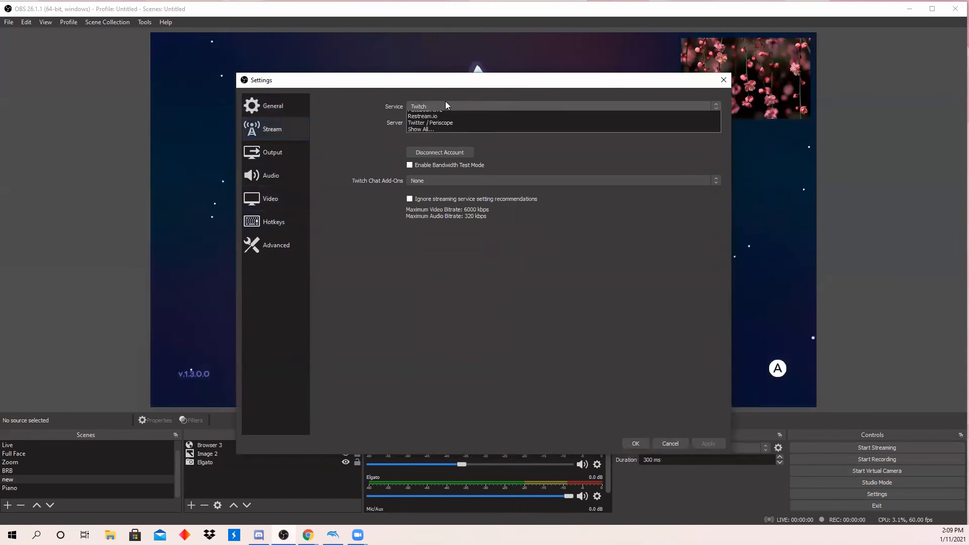
left_click(386, 101)
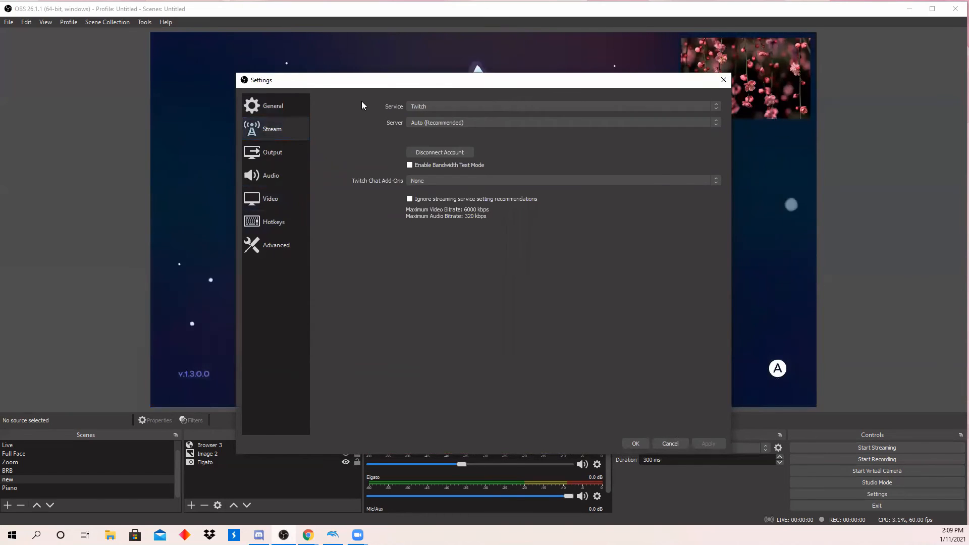
left_click(434, 120)
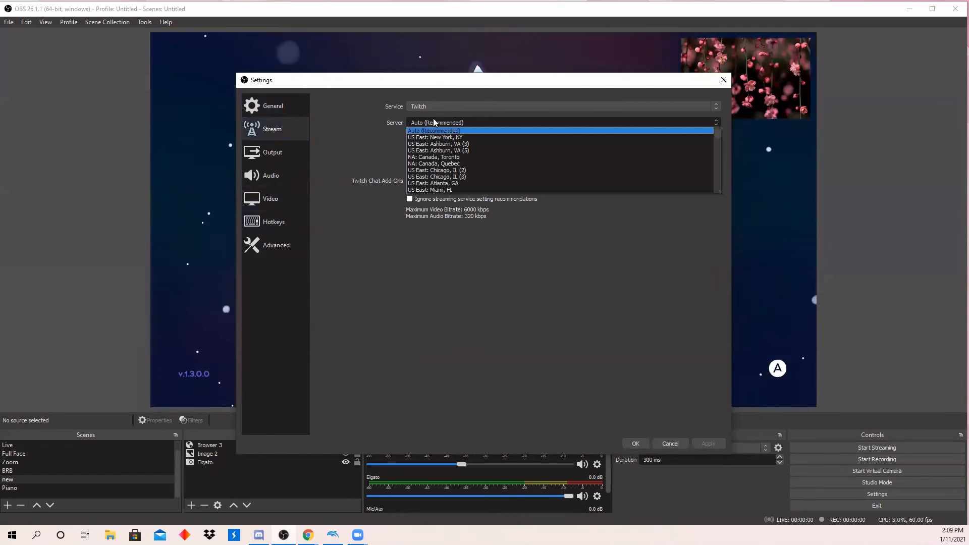
left_click(363, 122)
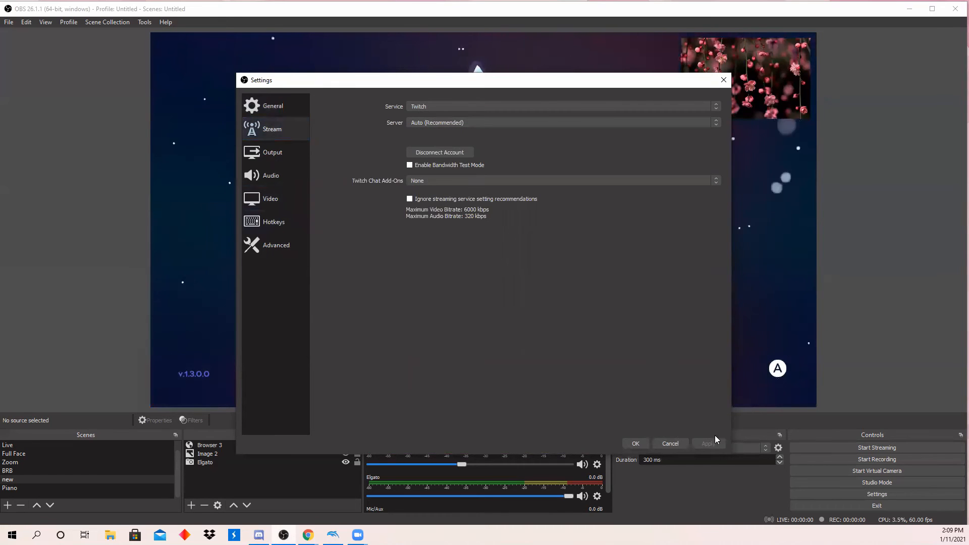
left_click(670, 443)
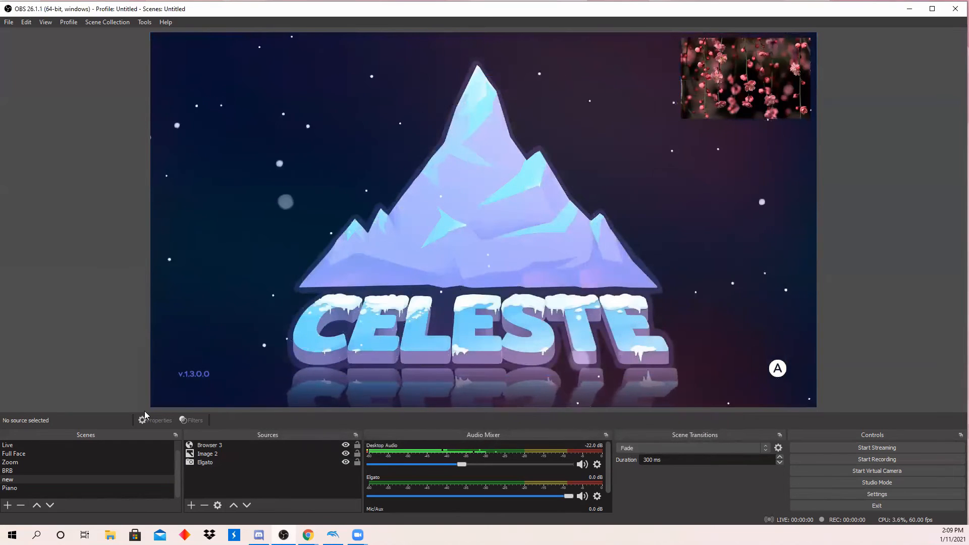
Open the filters of the Elgato source, view the available effect filters, and close the window without adding any
left_click(223, 462)
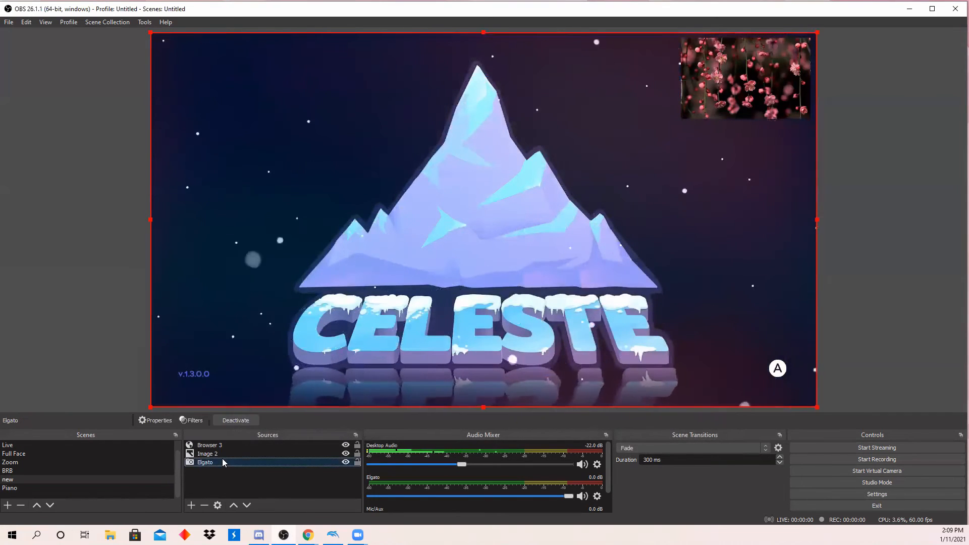
right_click(222, 459)
left_click(256, 440)
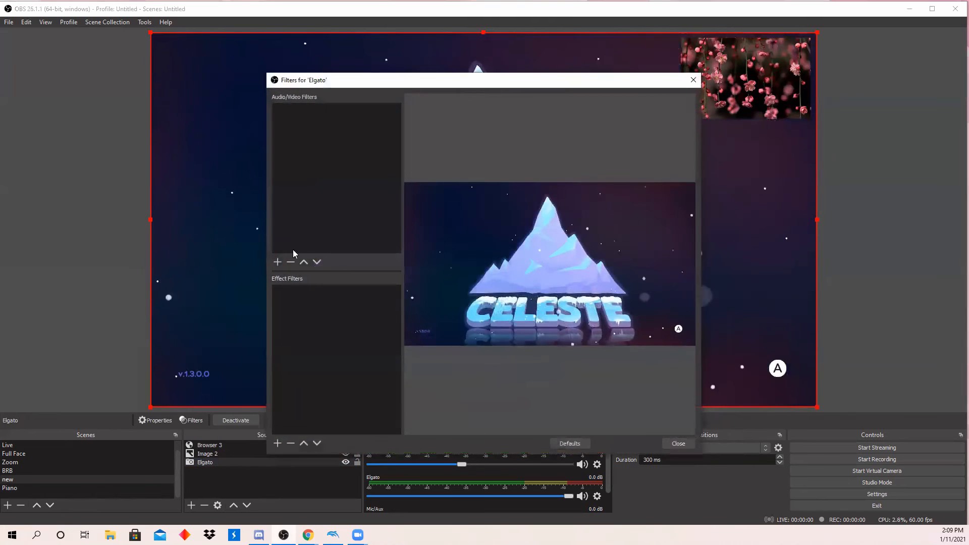
left_click(277, 443)
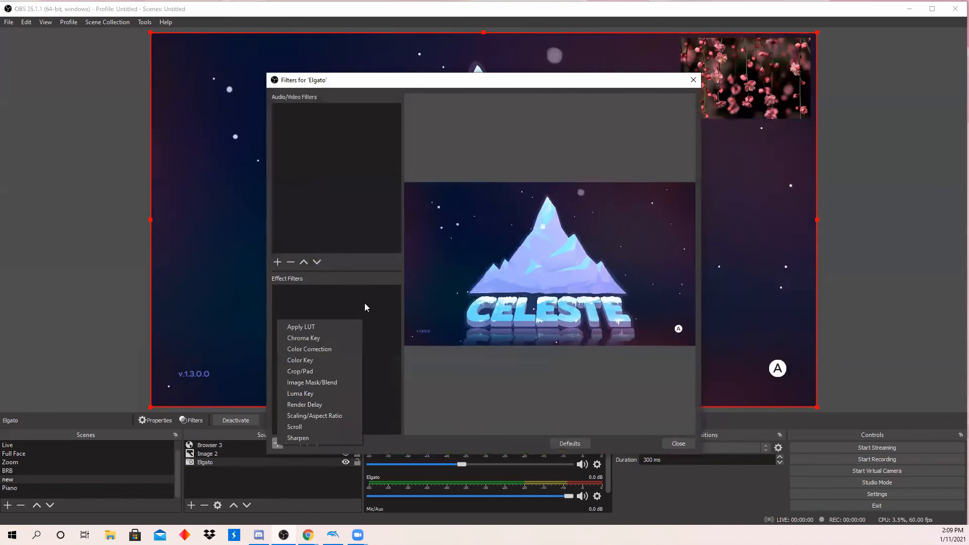
left_click(330, 226)
left_click(675, 444)
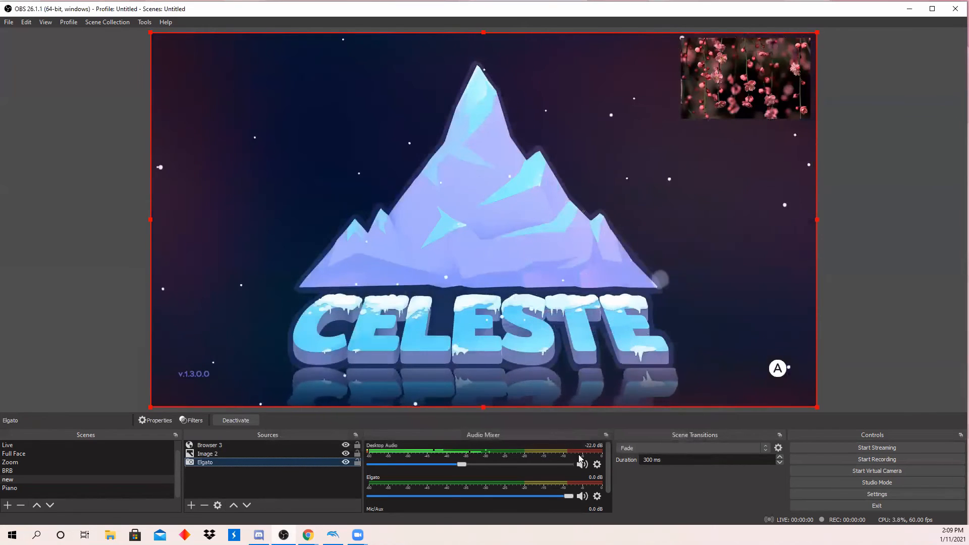
Remove the scene named "new" and confirm the removal
left_click(76, 223)
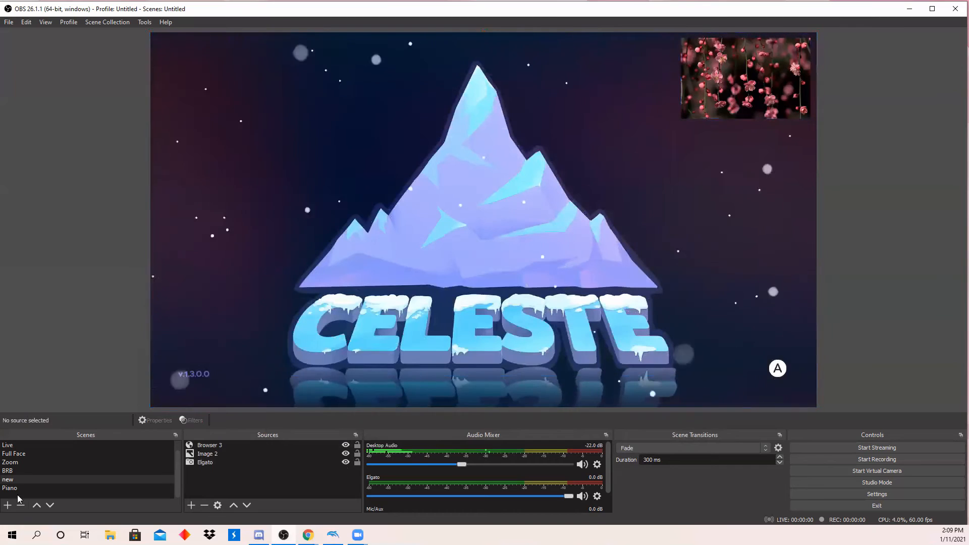
right_click(38, 482)
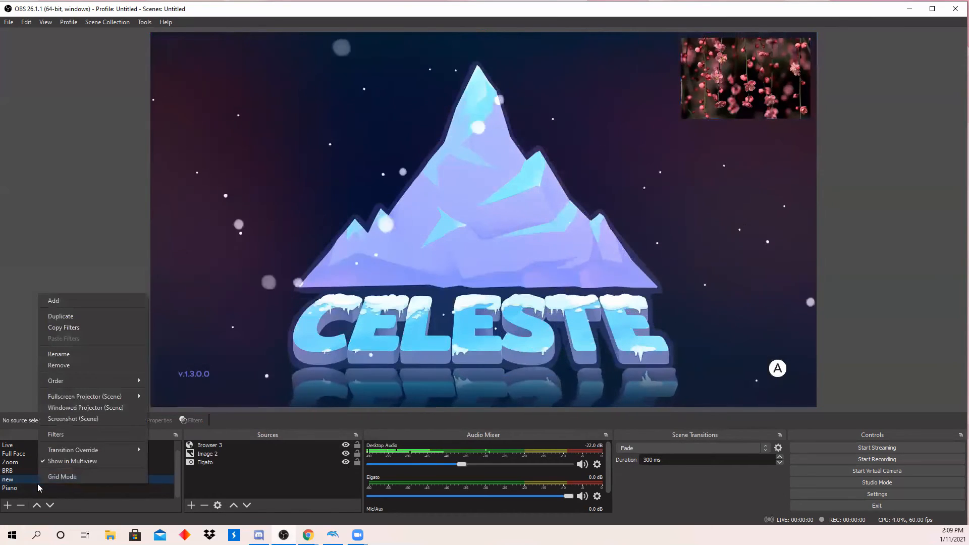
left_click(82, 363)
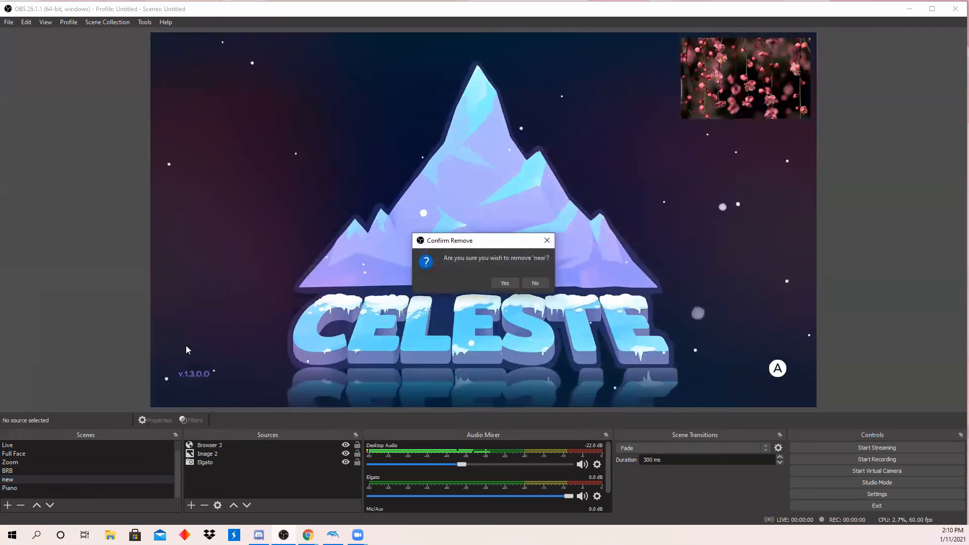
left_click(505, 283)
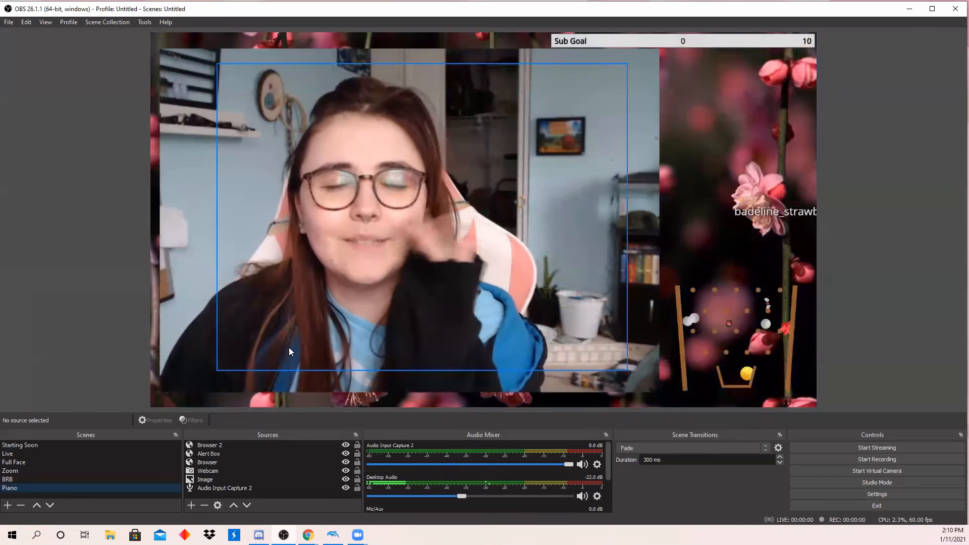
View the Starting Soon scene, switch to the Live scene, and inspect its Audio Input Capture source
left_click(83, 445)
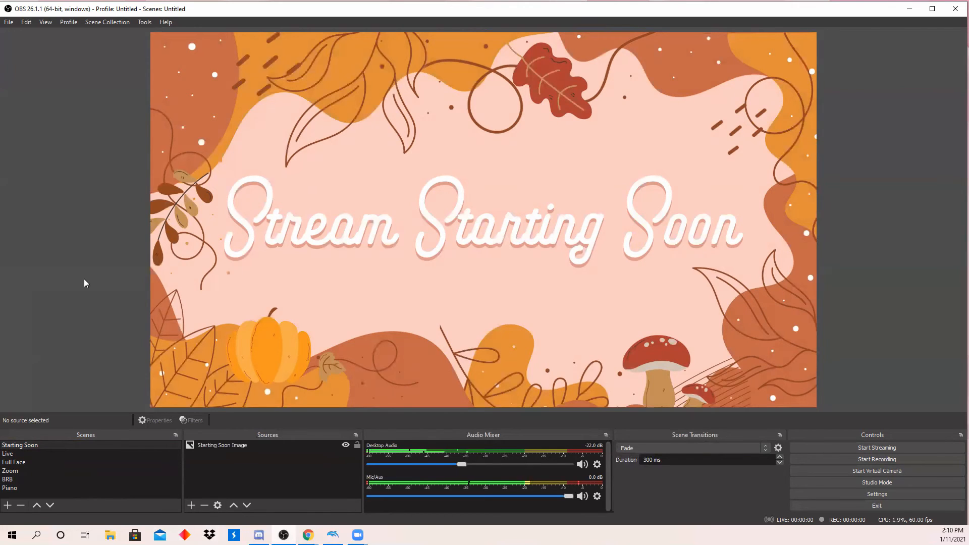
left_click(44, 454)
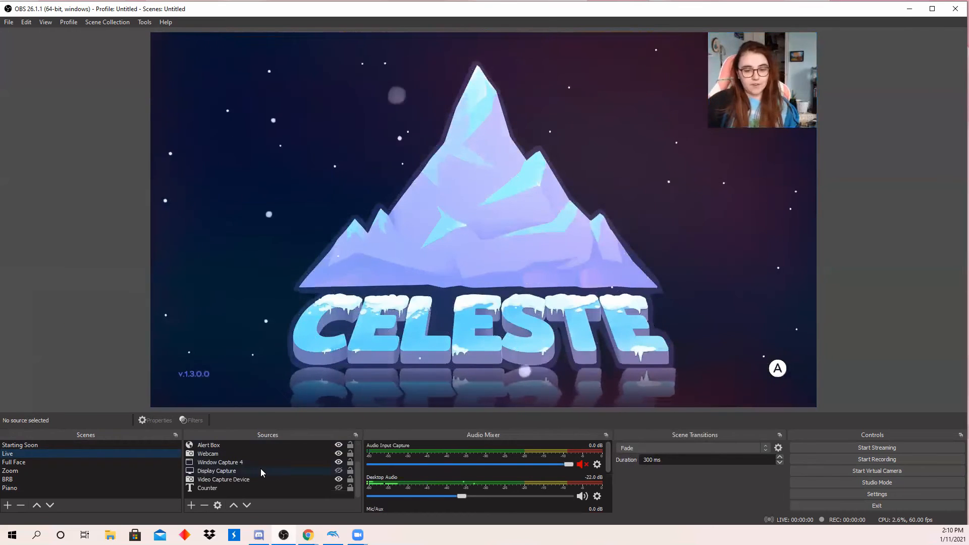
left_click(255, 448)
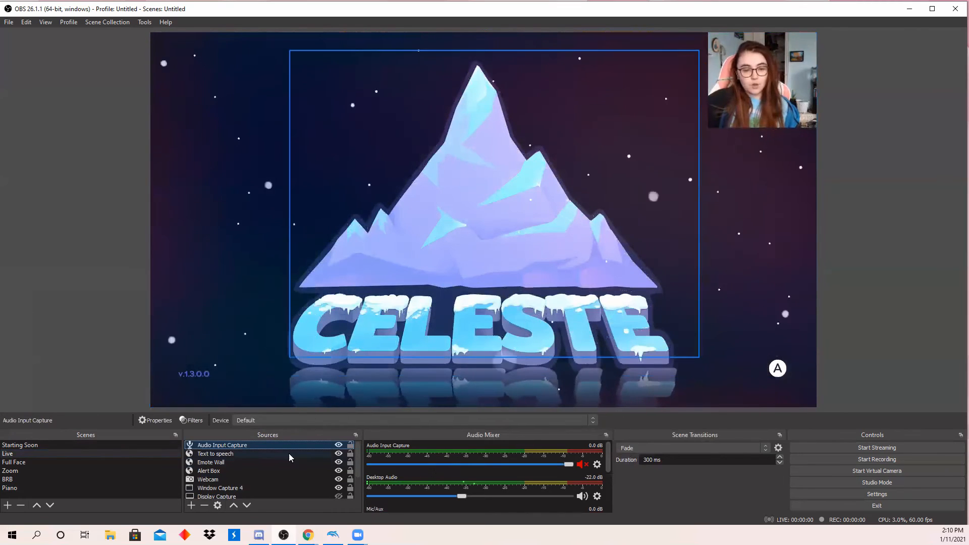
left_click(29, 327)
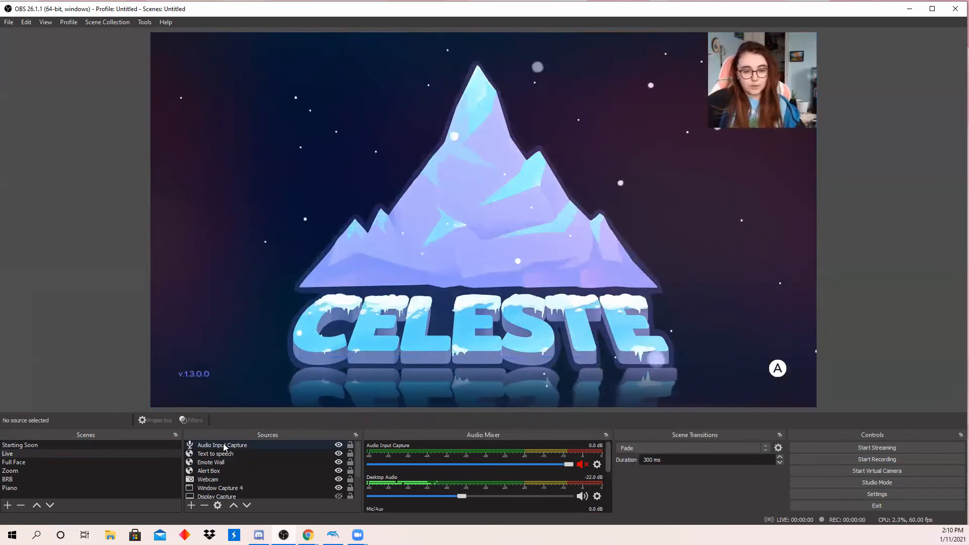
left_click(224, 448)
right_click(225, 447)
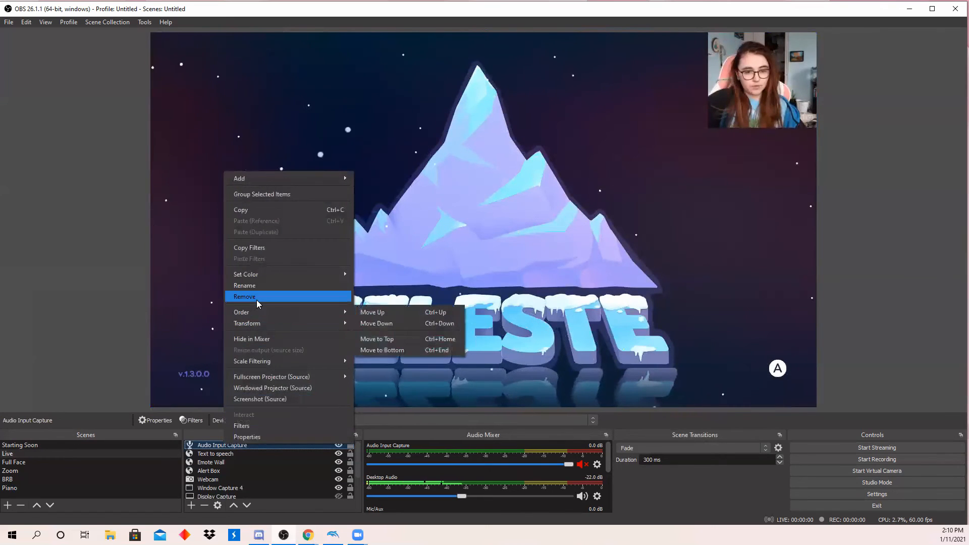
left_click(256, 298)
left_click(557, 282)
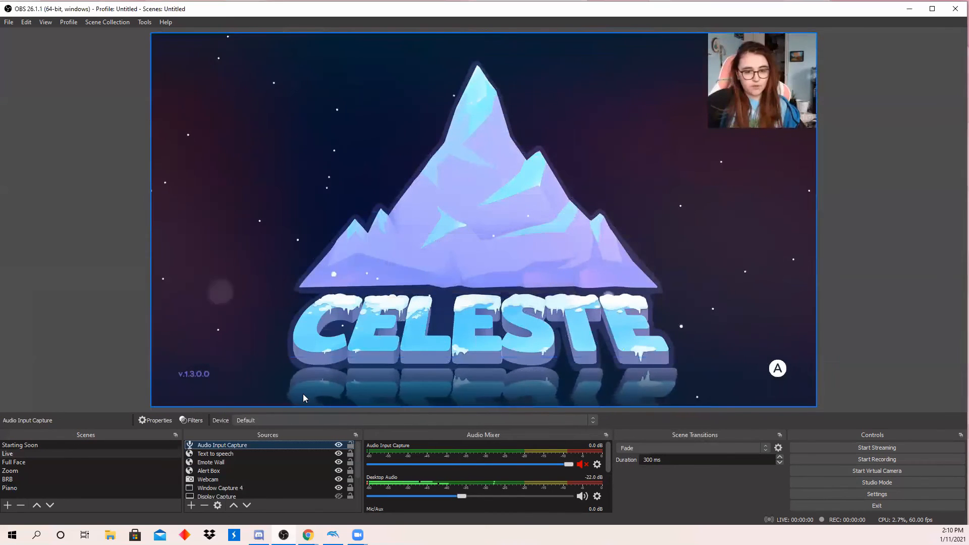
Remove the Audio Input Capture source from the Live scene
right_click(282, 443)
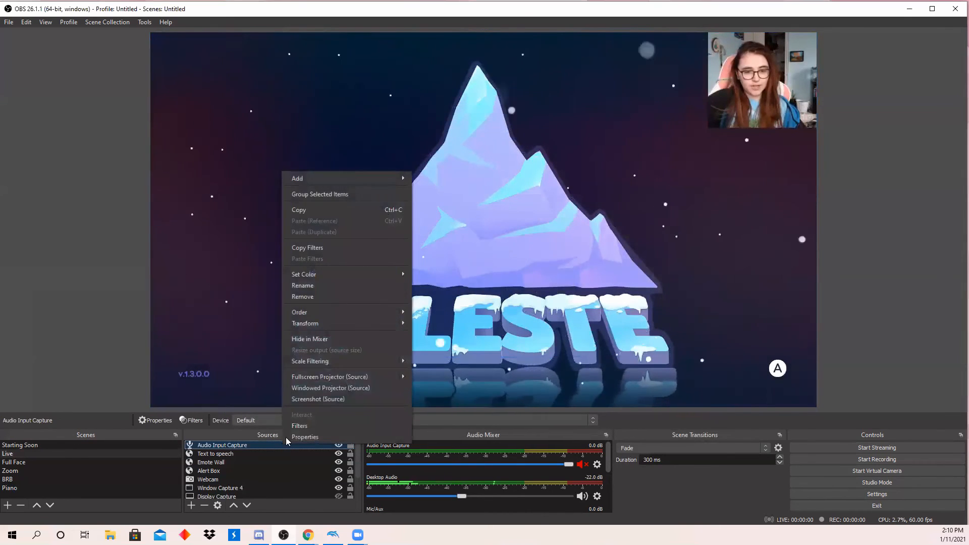
left_click(323, 297)
left_click(524, 284)
Inspect the areas covered by the Text to speech, Emote Wall and Alert Box sources in the Live scene
left_click(243, 444)
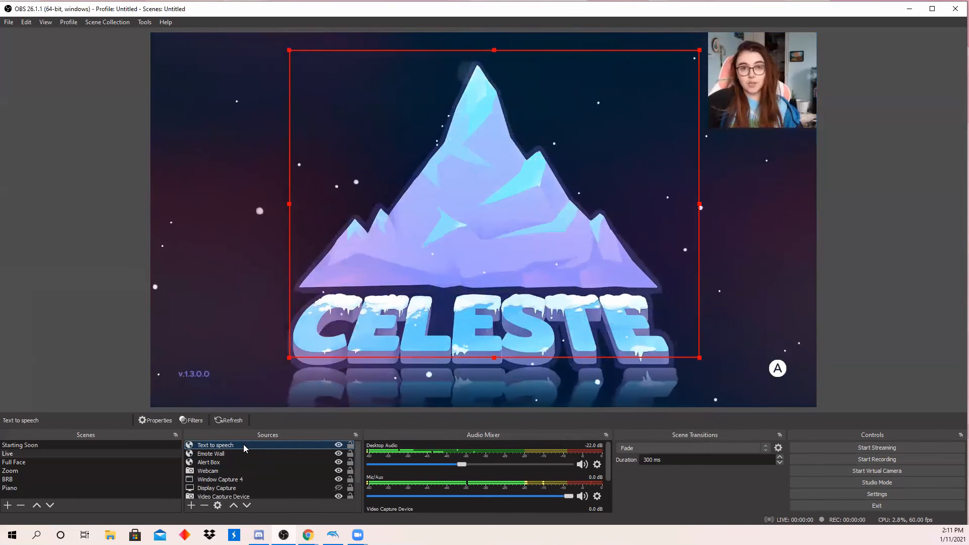
left_click(235, 454)
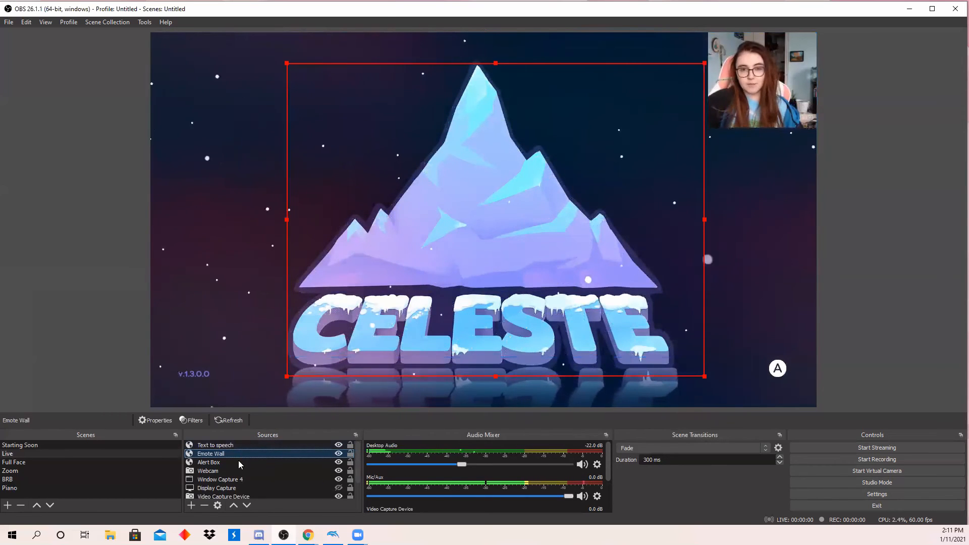
left_click(241, 462)
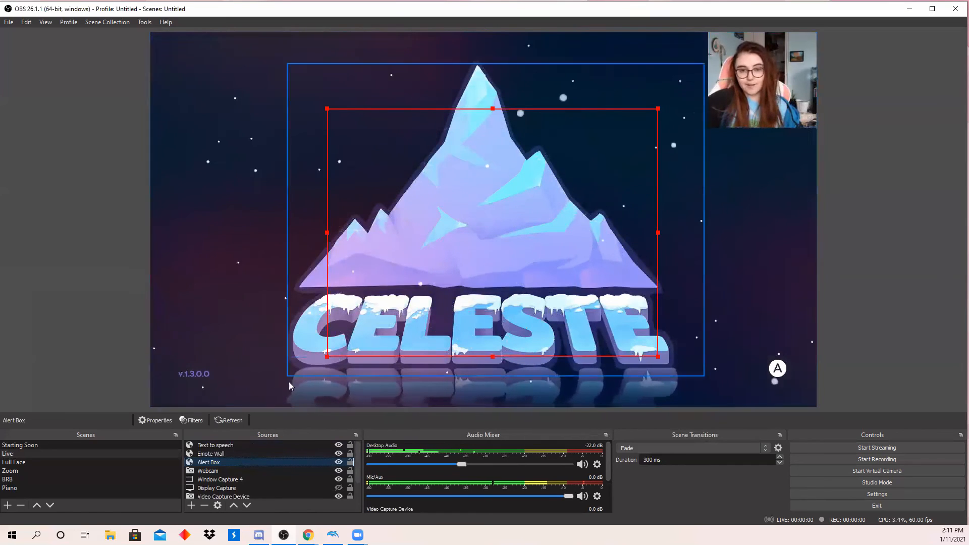
Extend the webcam's cropped left edge slightly outward and shift the webcam a little inward from the canvas corner in the Live scene
left_click(226, 470)
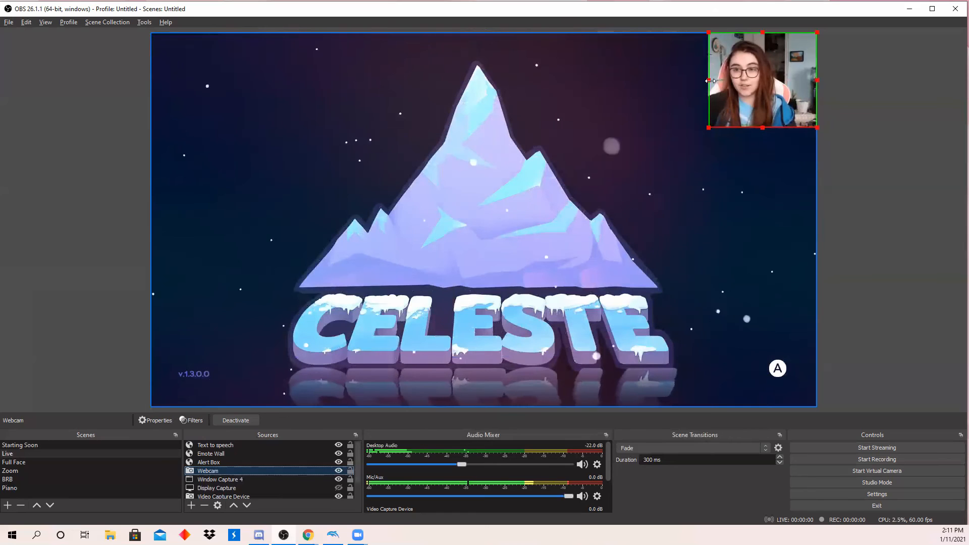
mouse_move(763, 129)
left_mouse_down()
mouse_move(765, 66)
mouse_move(764, 128)
left_mouse_up()
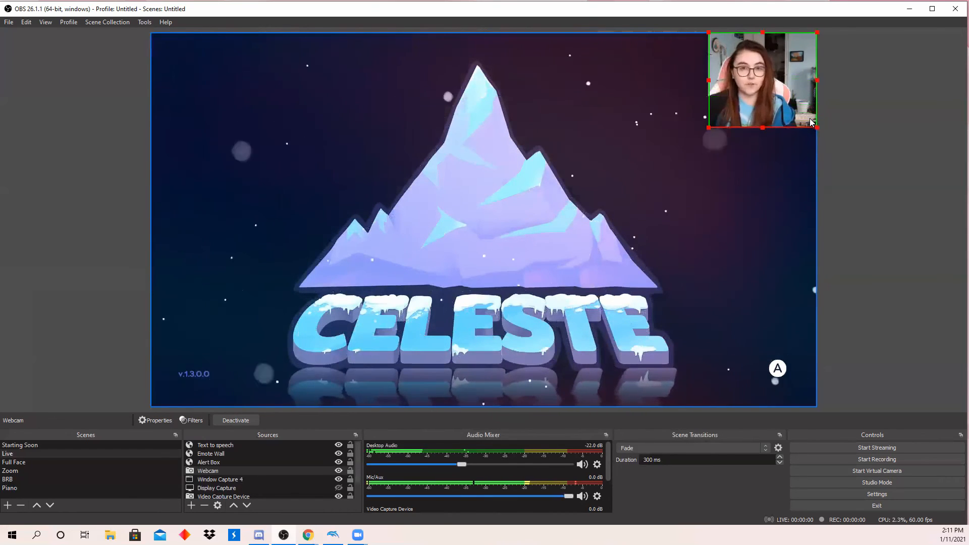
mouse_move(709, 80)
left_mouse_down()
mouse_move(684, 86)
mouse_move(706, 94)
left_mouse_up()
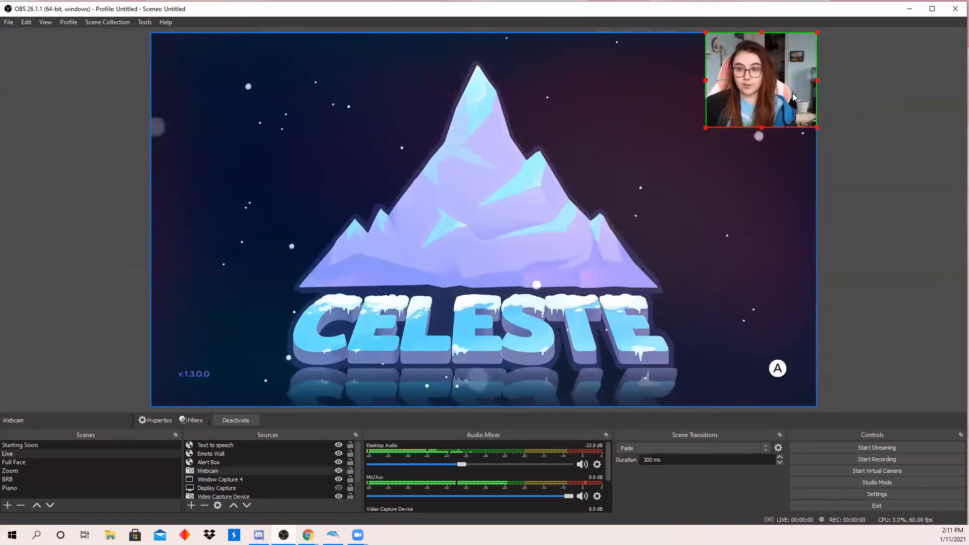
left_click(911, 68)
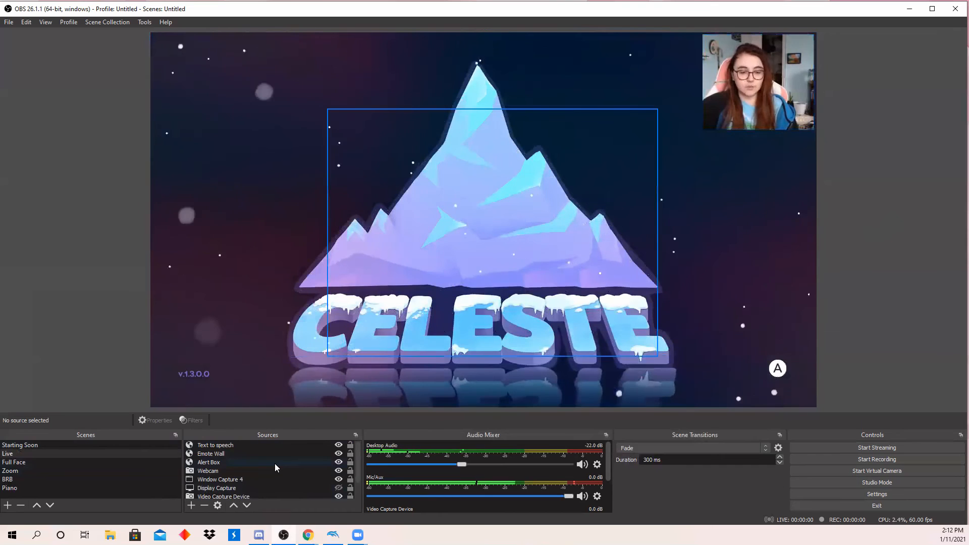
View the Full Face and Zoom webcam scenes, then open the BRB scene and inspect its BRB image source
left_click(19, 462)
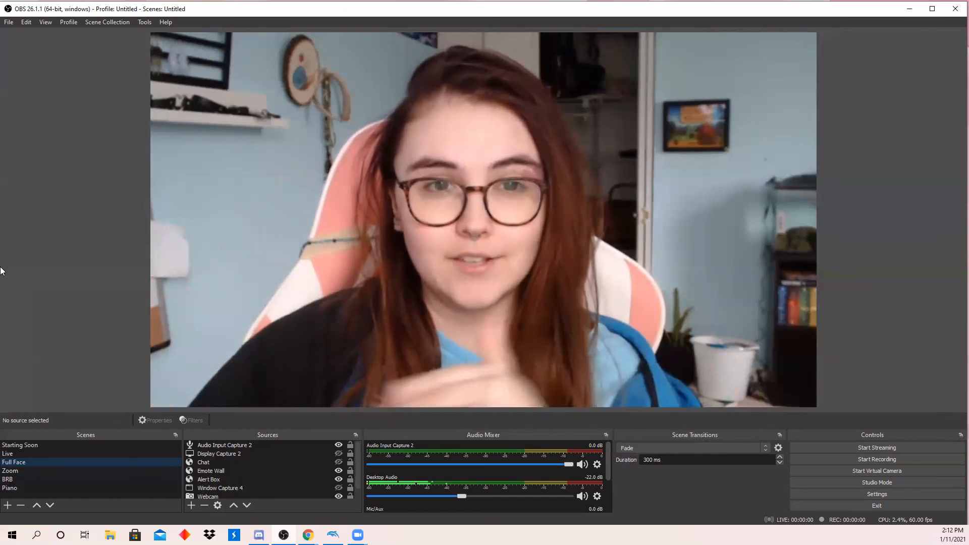
left_click(67, 470)
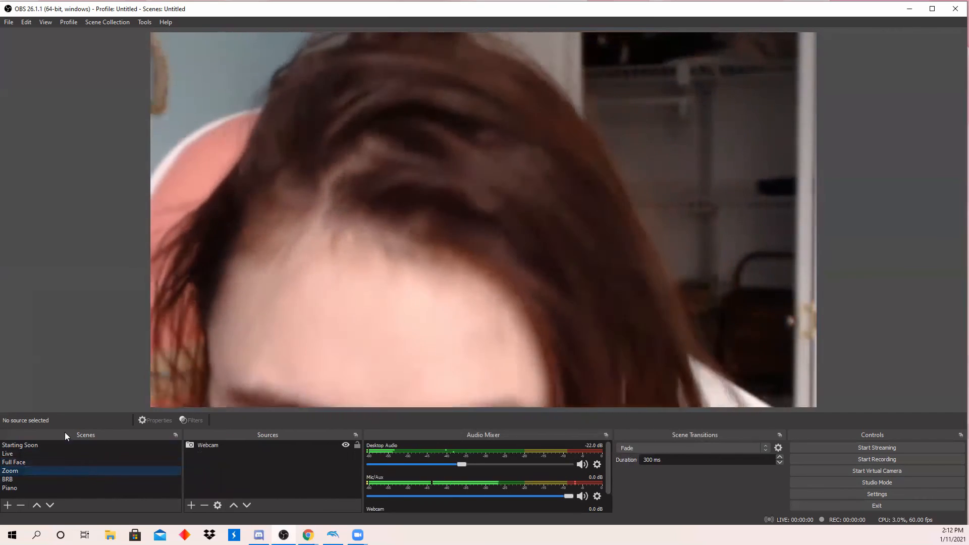
left_click(39, 461)
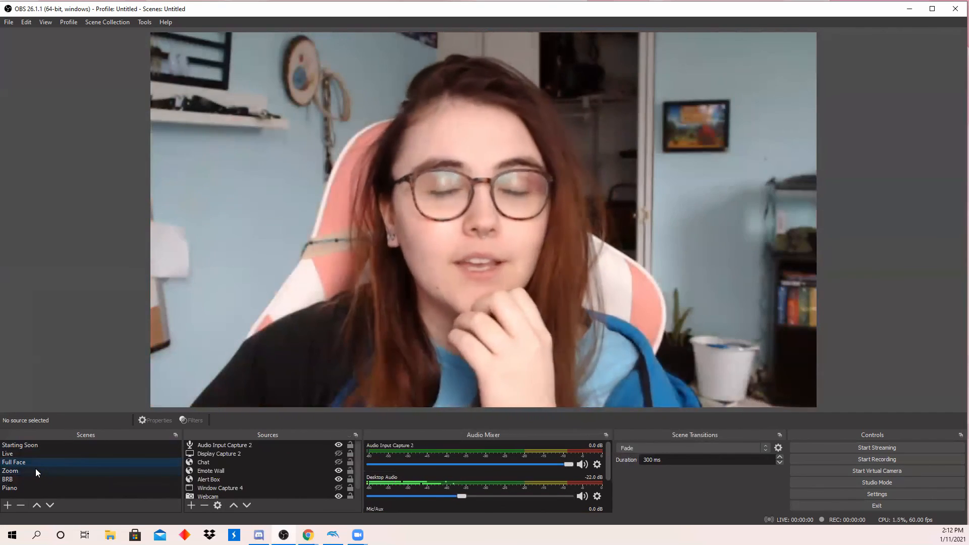
left_click(36, 470)
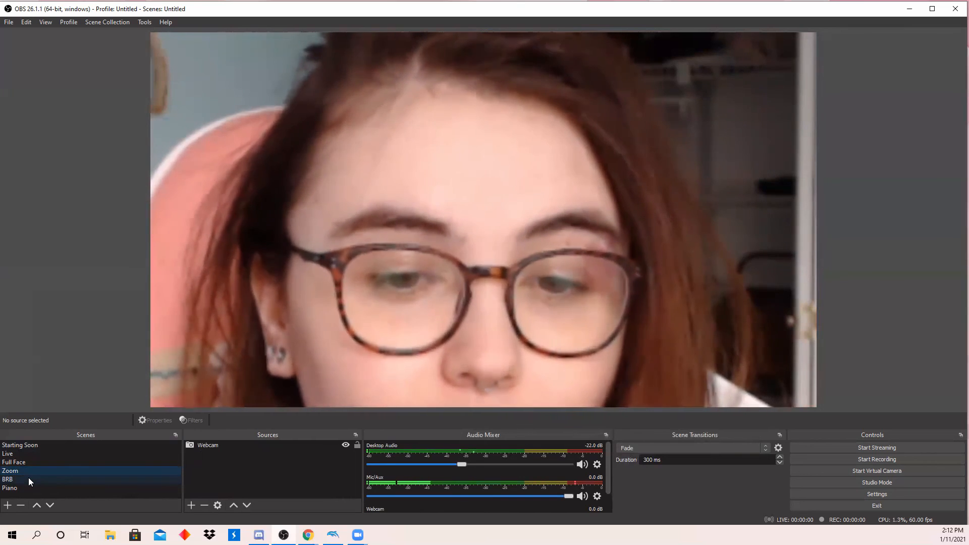
left_click(28, 477)
left_click(258, 444)
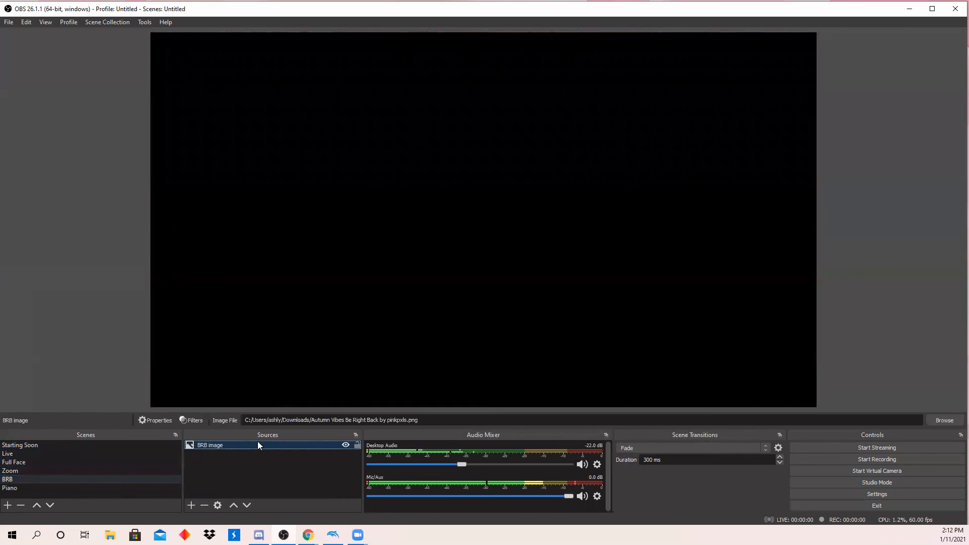
Set the BRB image source's file to "Autumn Vibes Stream Starting by pinkpxls" from the Downloads folder
right_click(257, 443)
left_click(283, 450)
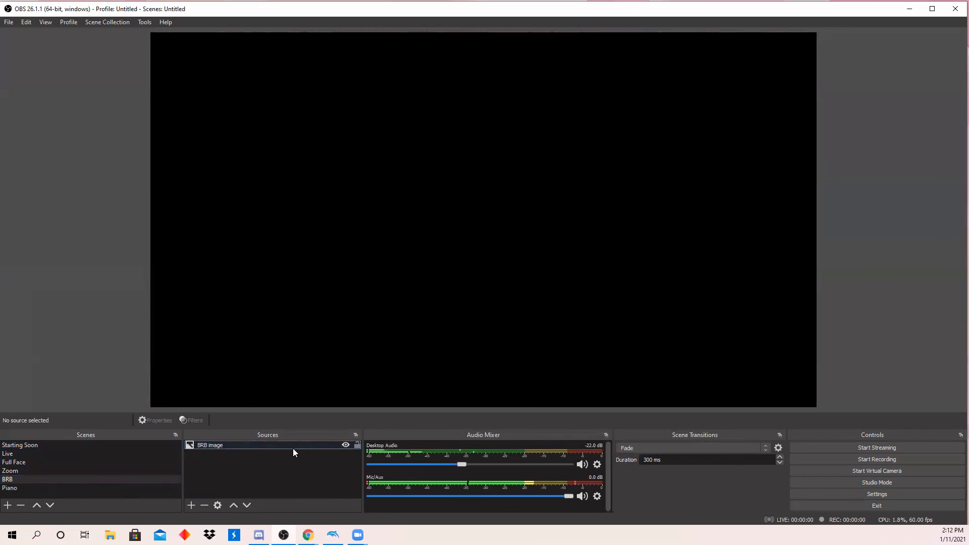
left_click(305, 445)
right_click(303, 447)
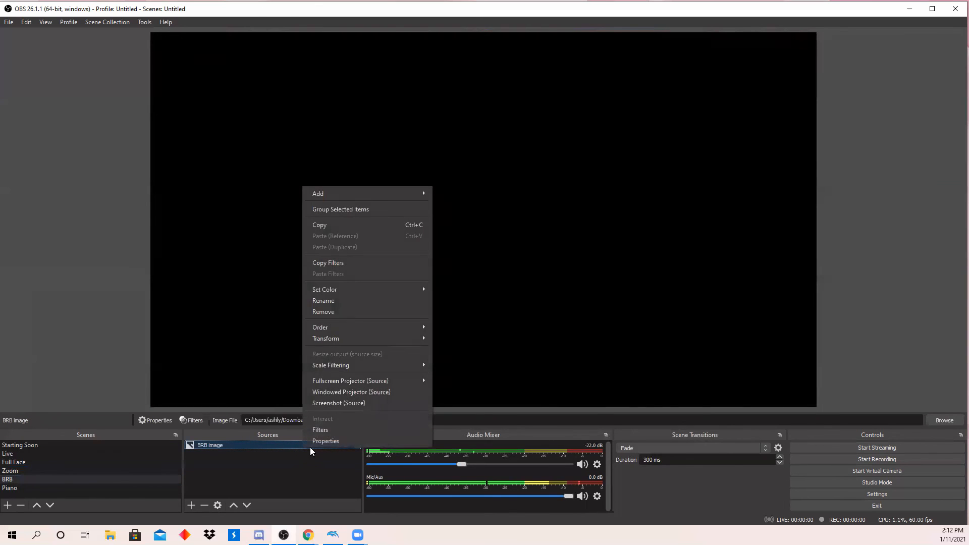
left_click(335, 440)
left_click(762, 394)
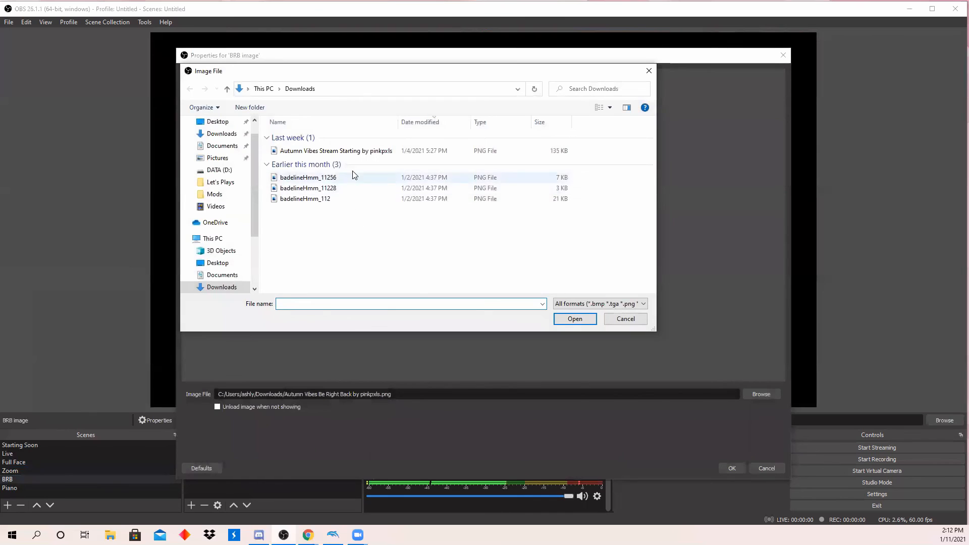
left_click(381, 151)
left_click(575, 319)
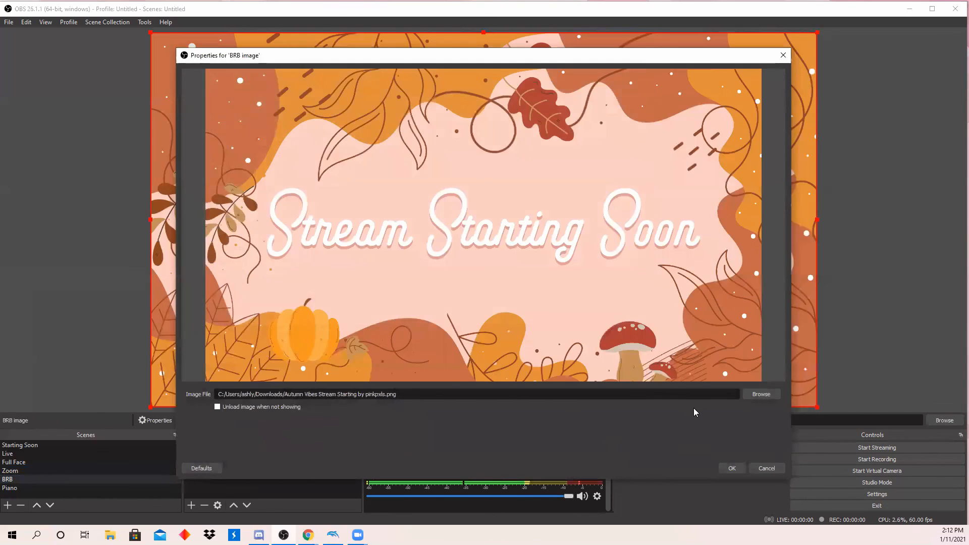
left_click(732, 468)
left_click(109, 371)
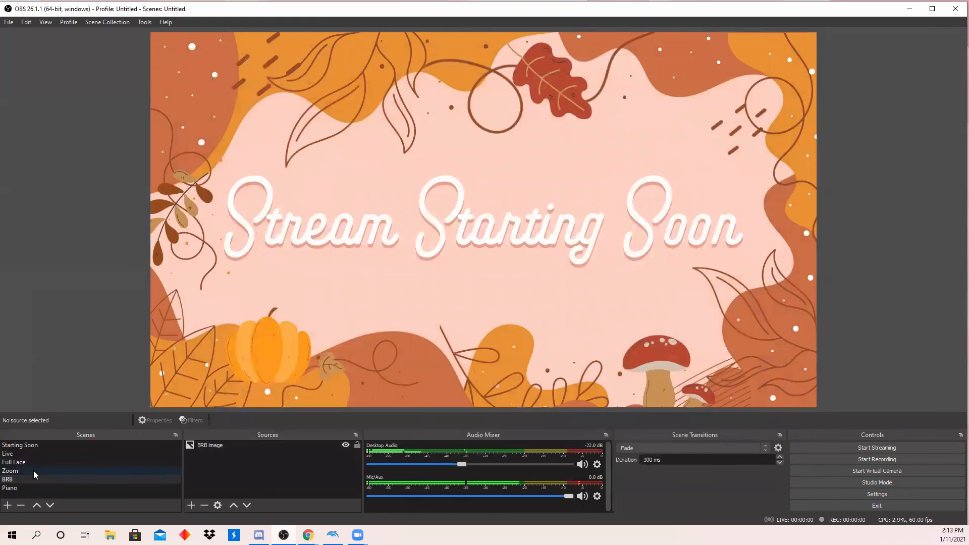
Open the Piano scene and hide its Browser 2 source, which holds the Sub Goal bar
left_click(26, 489)
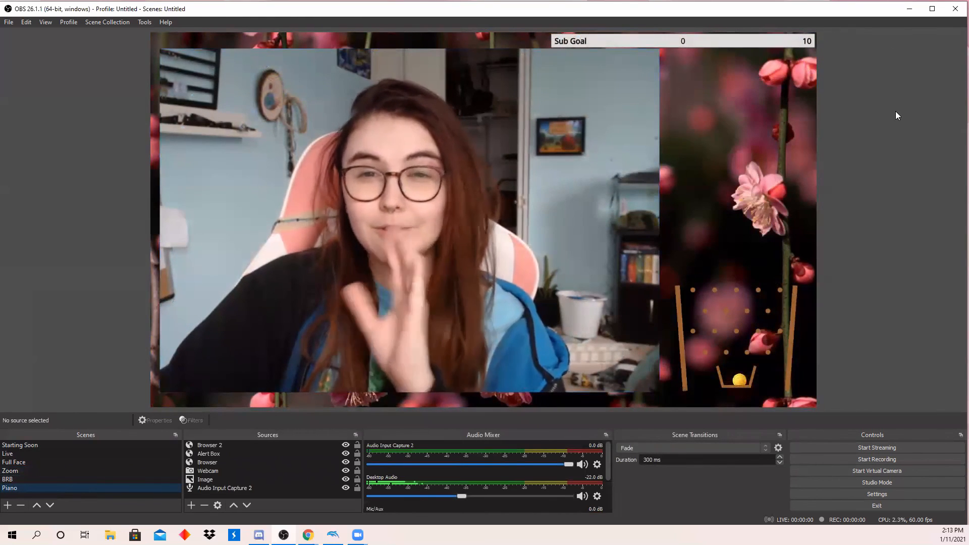
left_click(302, 460)
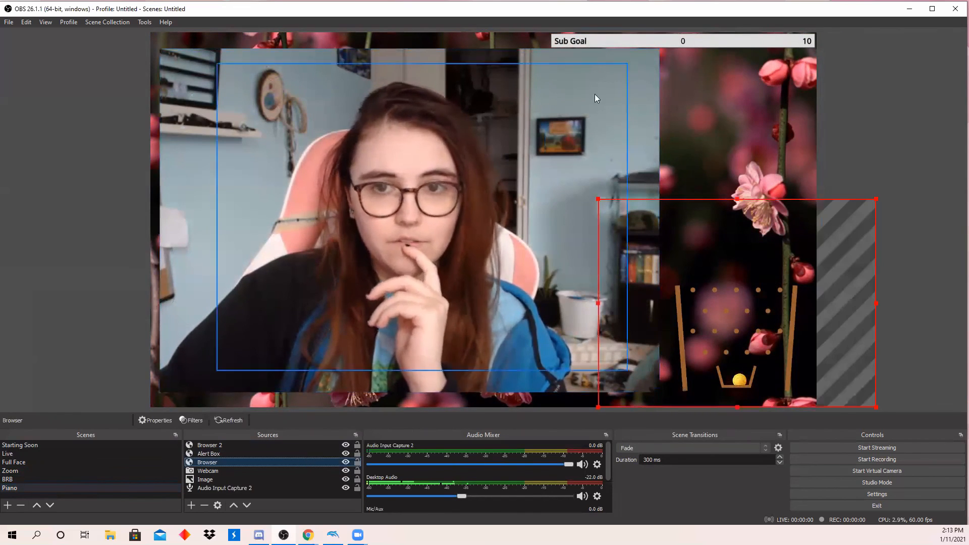
left_click(652, 43)
left_click(345, 445)
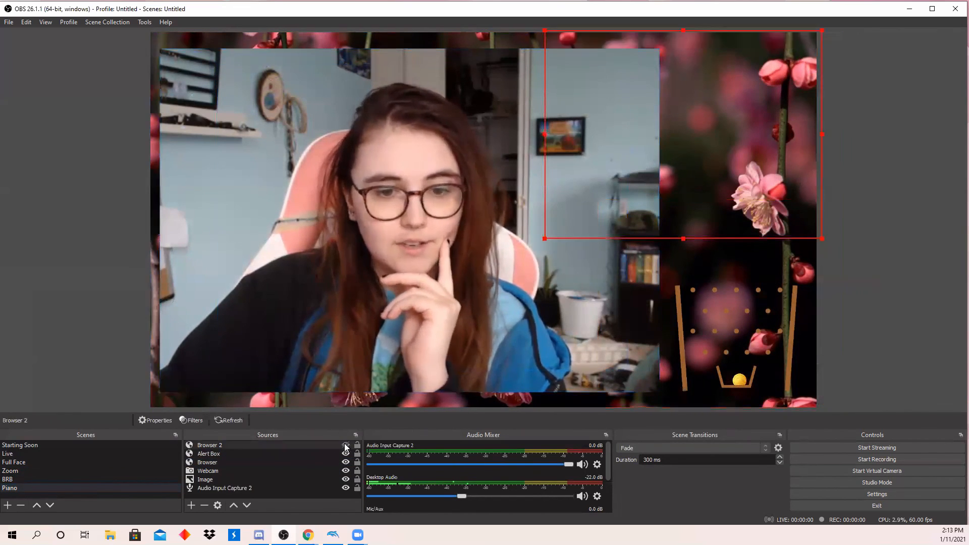
left_click(931, 207)
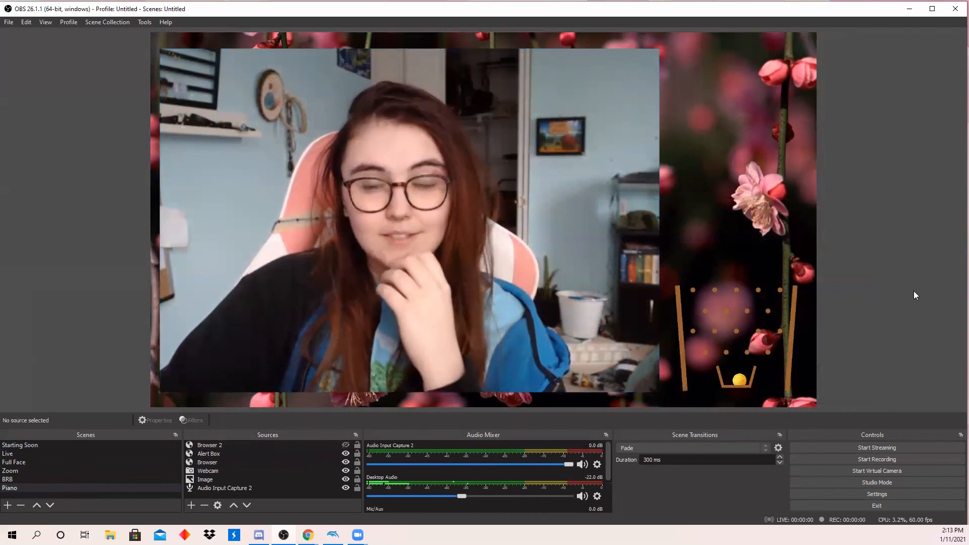
Trigger a test donation from the Streamlabs dashboard in Chrome and watch the alert and tip jar in the OBS Piano scene
left_click(766, 377)
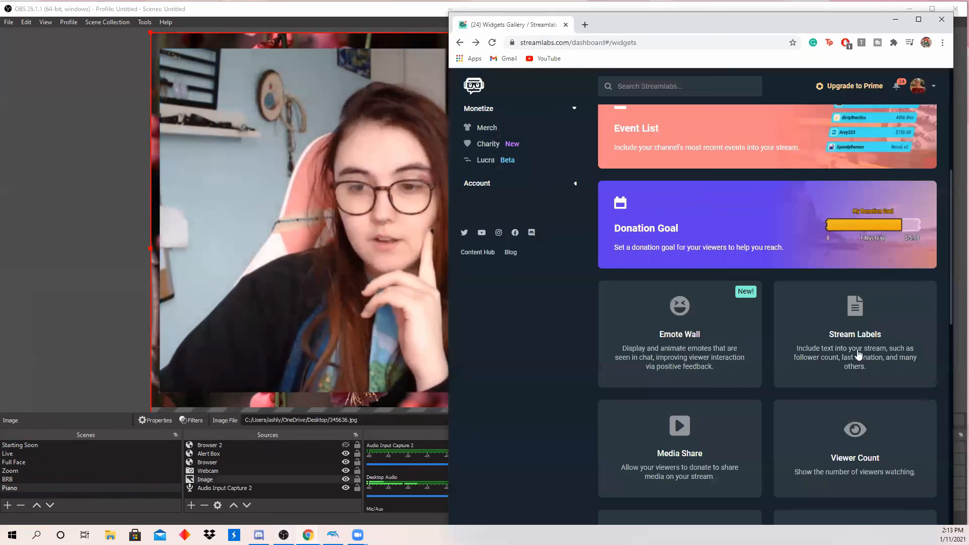
scroll(860, 357, "down", 6)
left_click(705, 382)
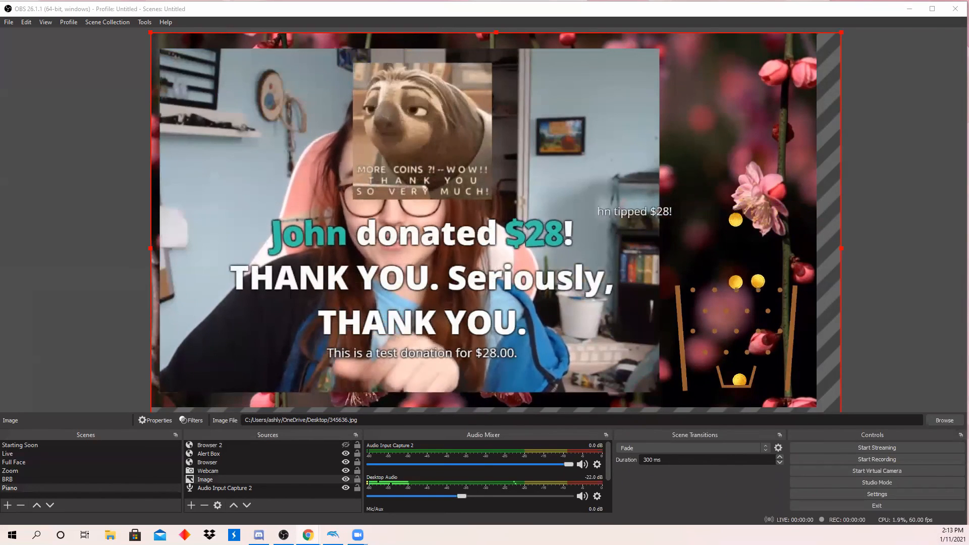
left_click(933, 281)
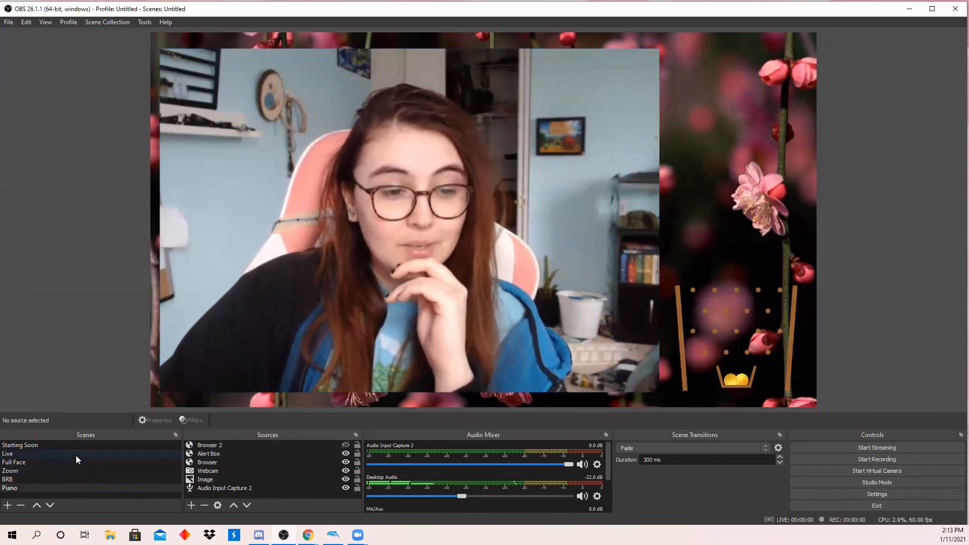
left_click(90, 445)
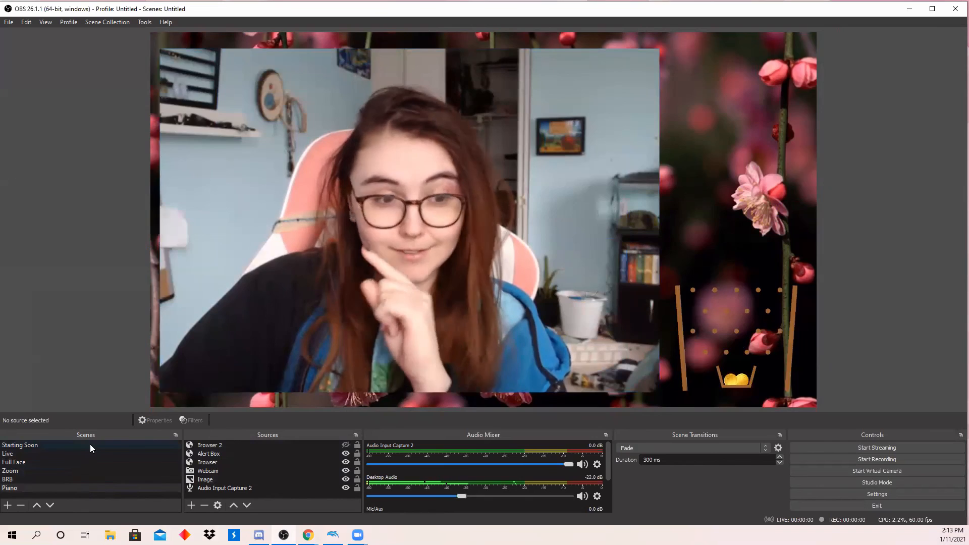